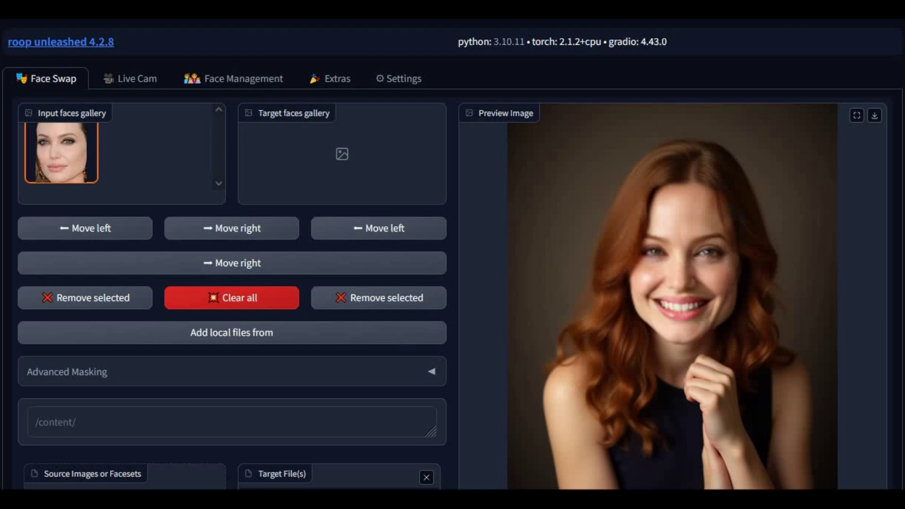
- Scroll down the Face Swap tab and view the available face masking engines
scroll(453, 254, down, 5)
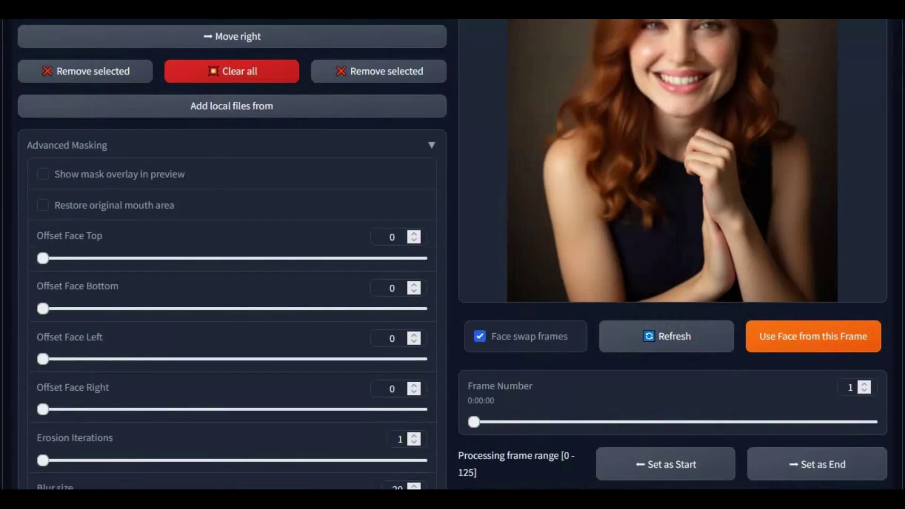
scroll(452, 254, down, 5)
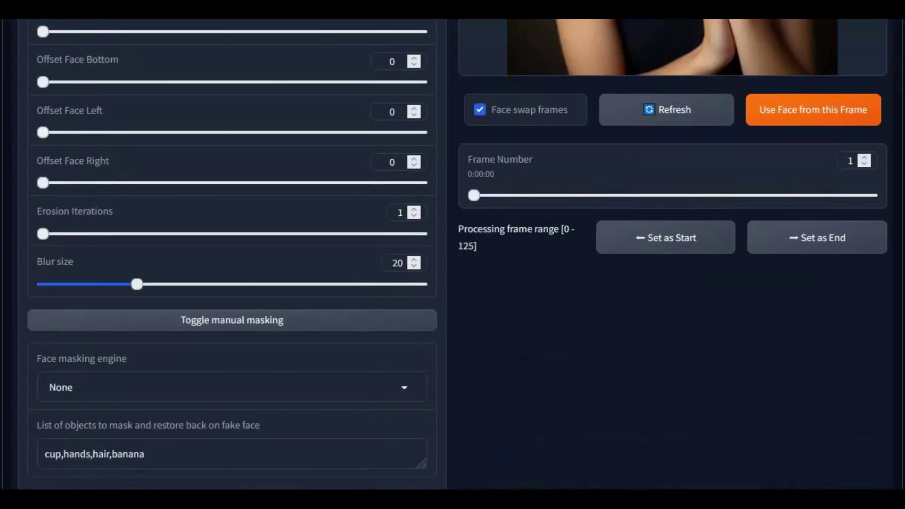
click(150, 384)
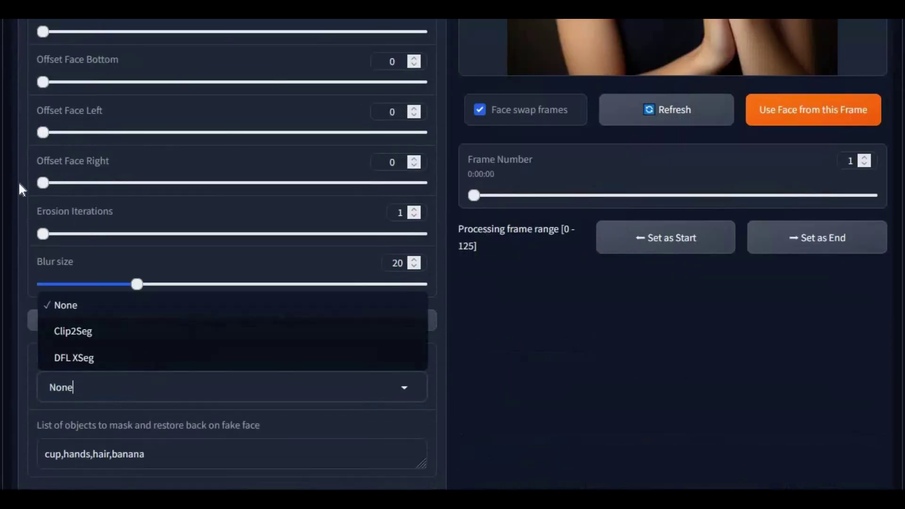
- Check the post-processing options and the Subsample upscale size choices
scroll(19, 183, down, 1)
scroll(19, 186, down, 10)
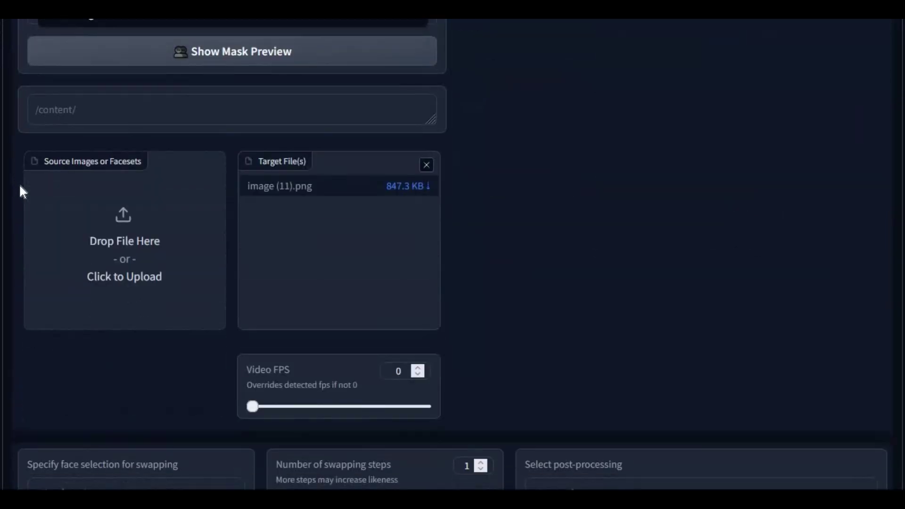
scroll(20, 186, down, 5)
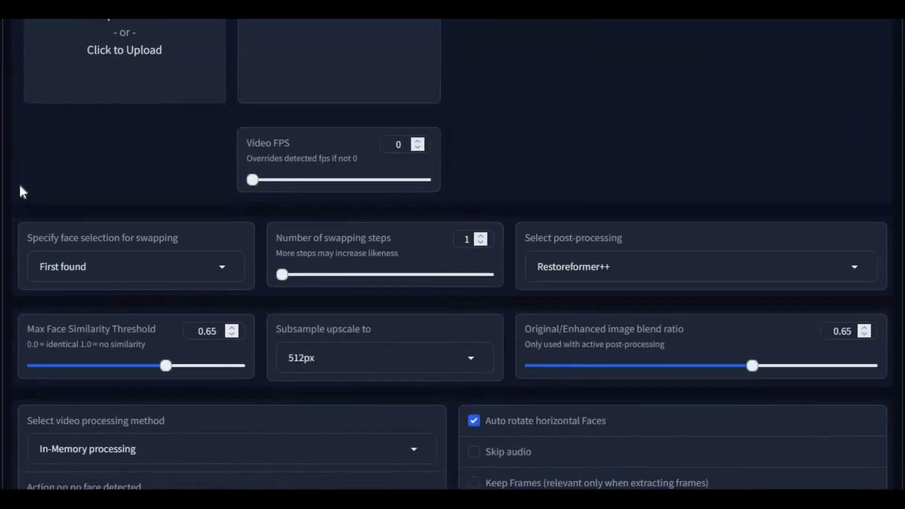
click(634, 261)
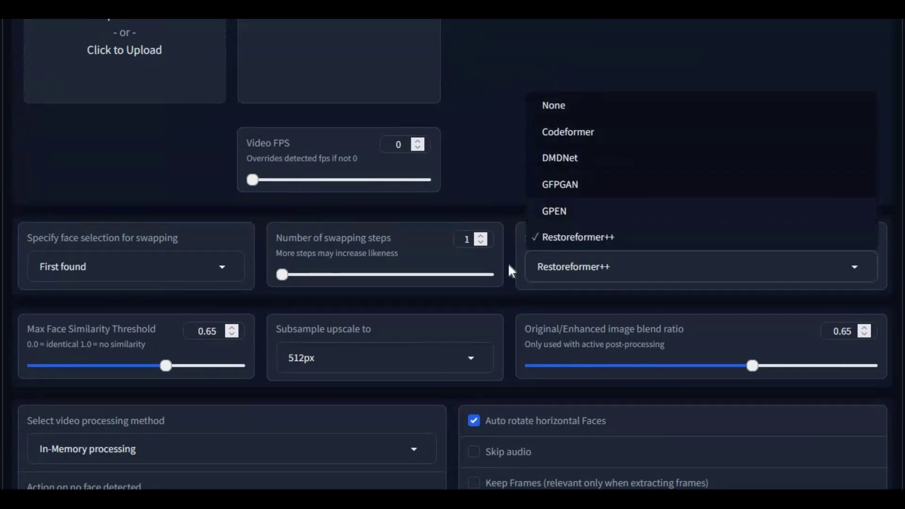
click(376, 365)
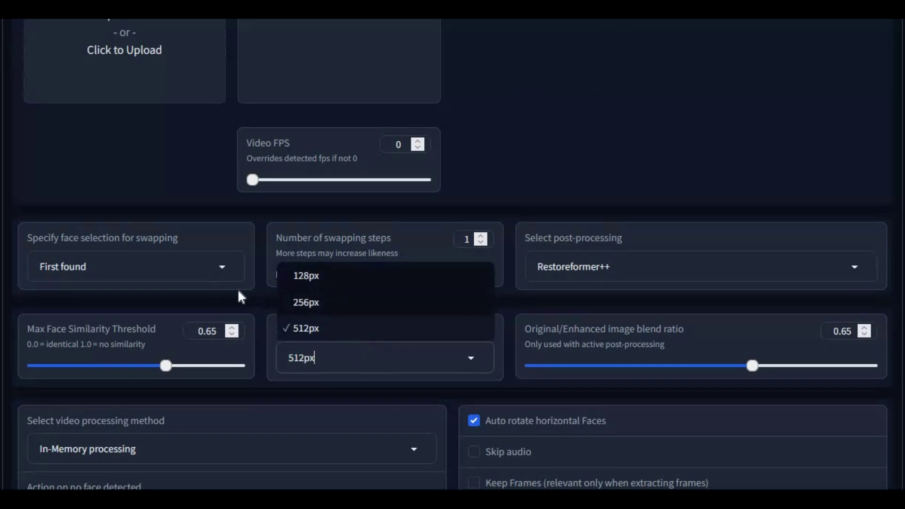
scroll(265, 298, down, 5)
scroll(265, 298, up, 15)
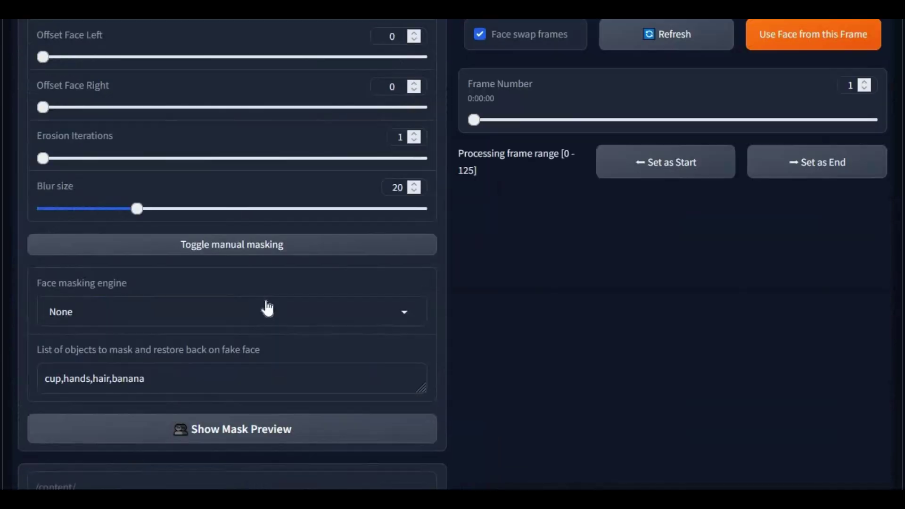
scroll(267, 309, up, 10)
- Look over the Live Cam page and the Face Management faceset creation page
click(143, 87)
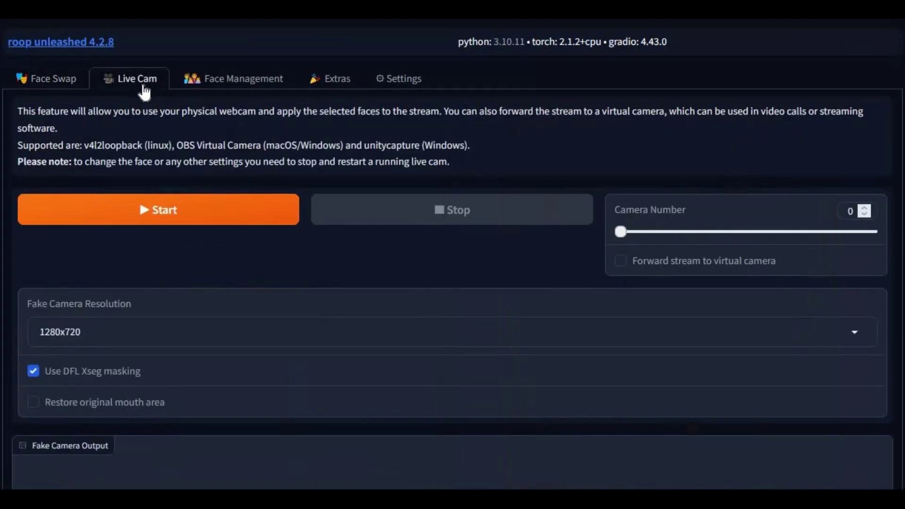
scroll(233, 174, down, 3)
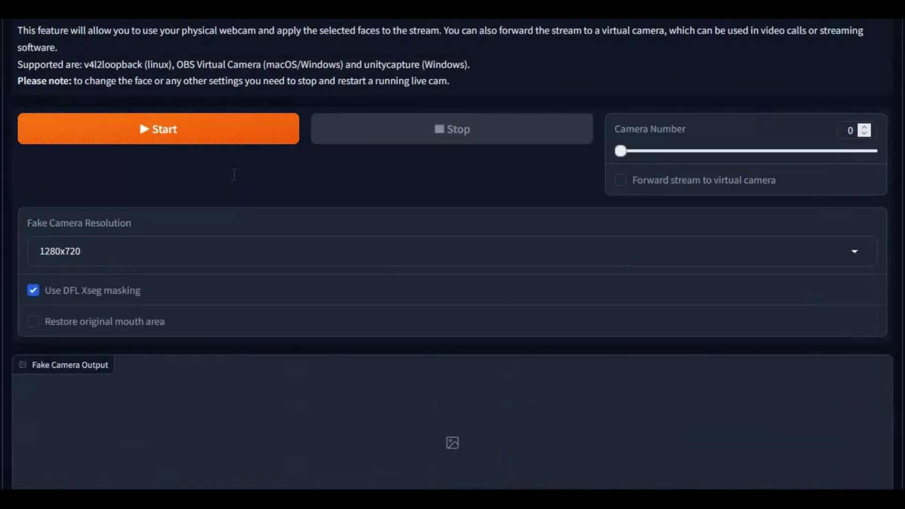
scroll(236, 179, up, 3)
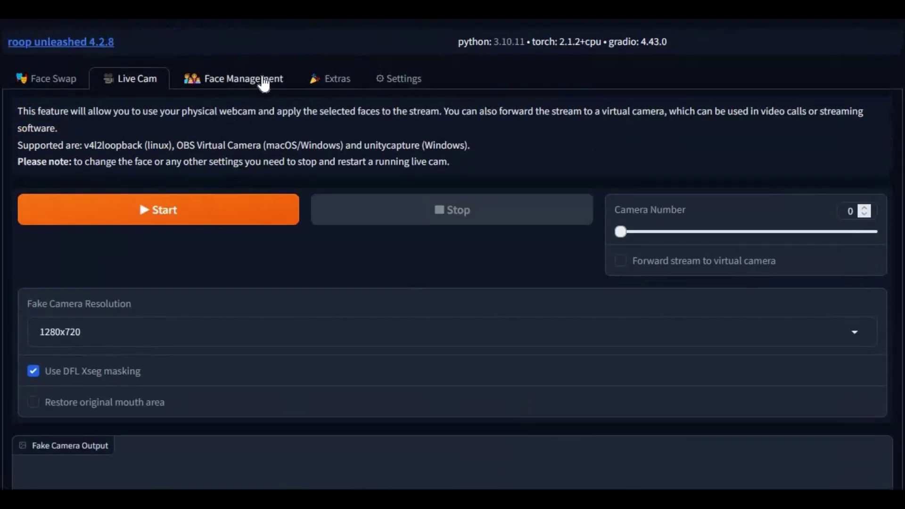
click(259, 84)
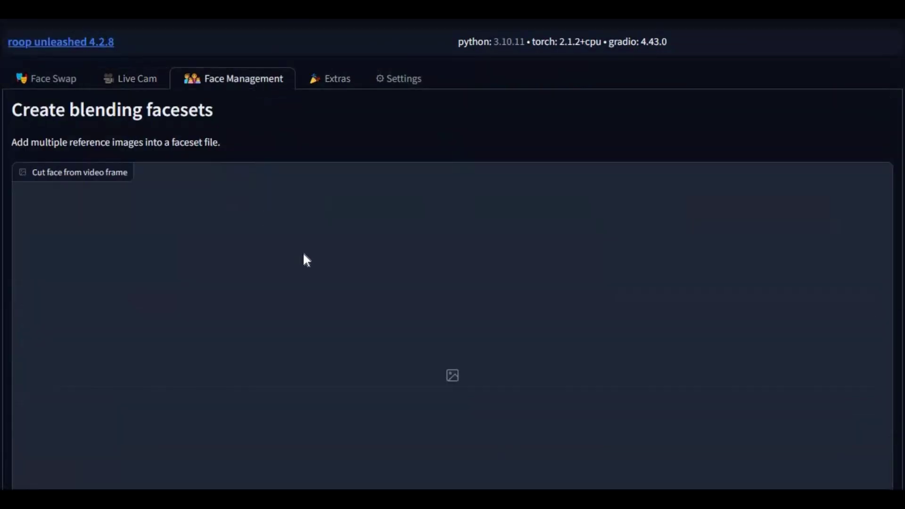
scroll(303, 259, down, 5)
scroll(303, 258, up, 5)
- In Extras, view the Colorizer/FilterFX effects and the Enhancer upscaler options
click(344, 84)
scroll(205, 276, down, 3)
click(205, 276)
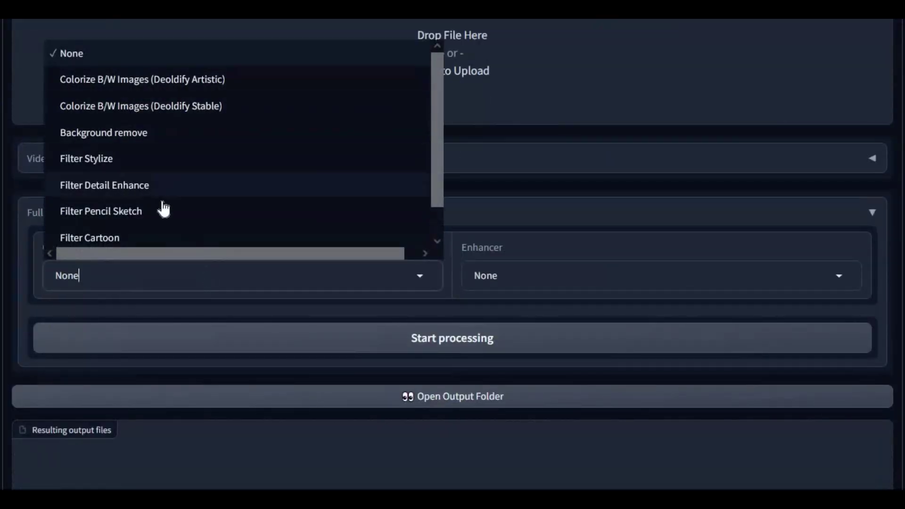
scroll(160, 208, down, 1)
scroll(160, 208, up, 1)
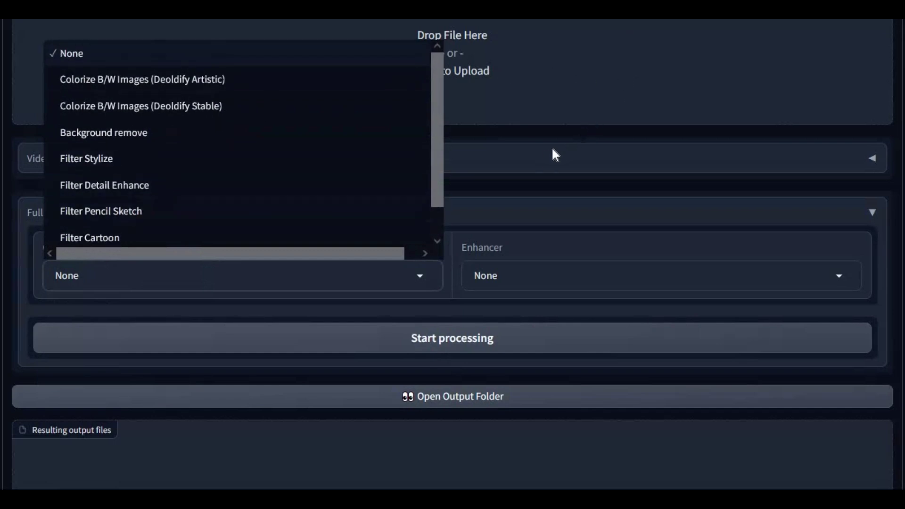
click(540, 283)
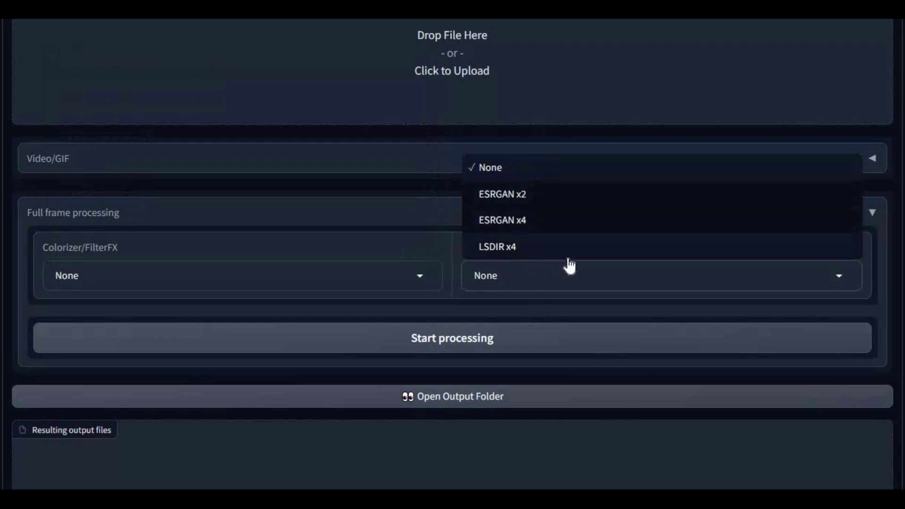
scroll(587, 238, up, 3)
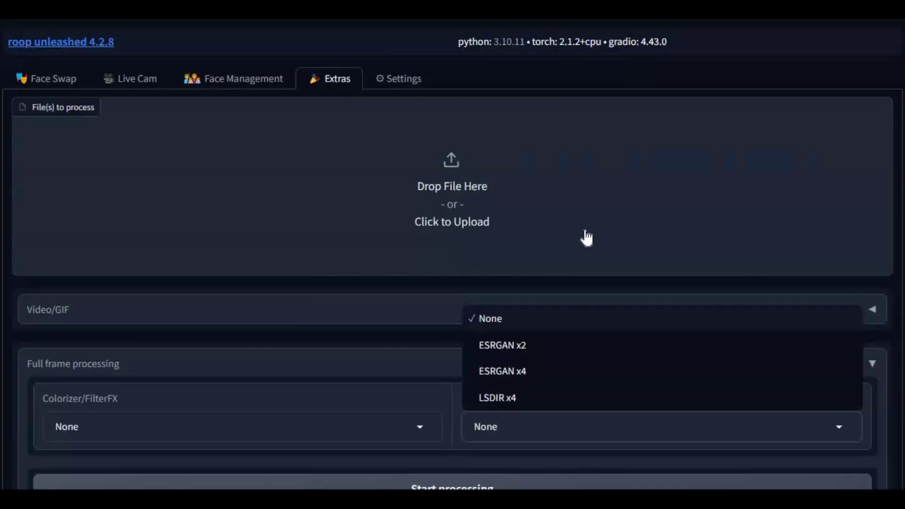
- Return to the Face Swap tab showing the loaded source face and preview
click(33, 78)
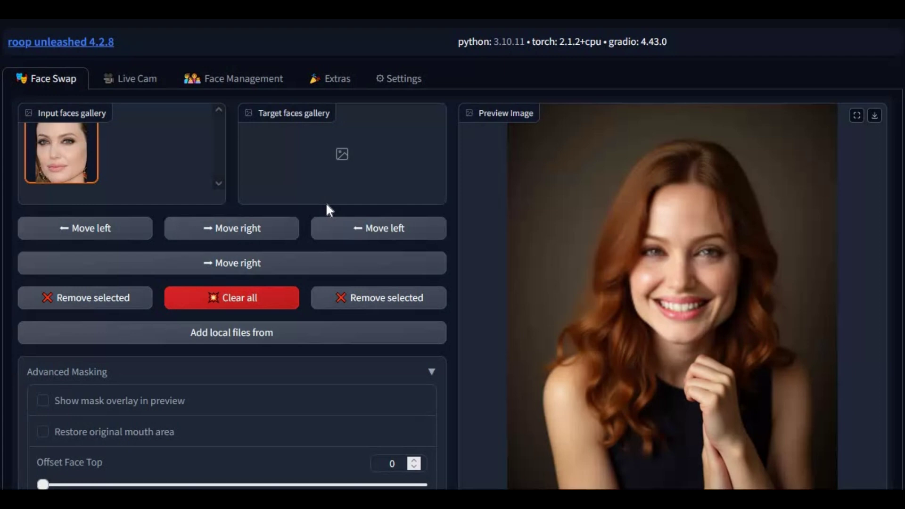
scroll(326, 204, down, 3)
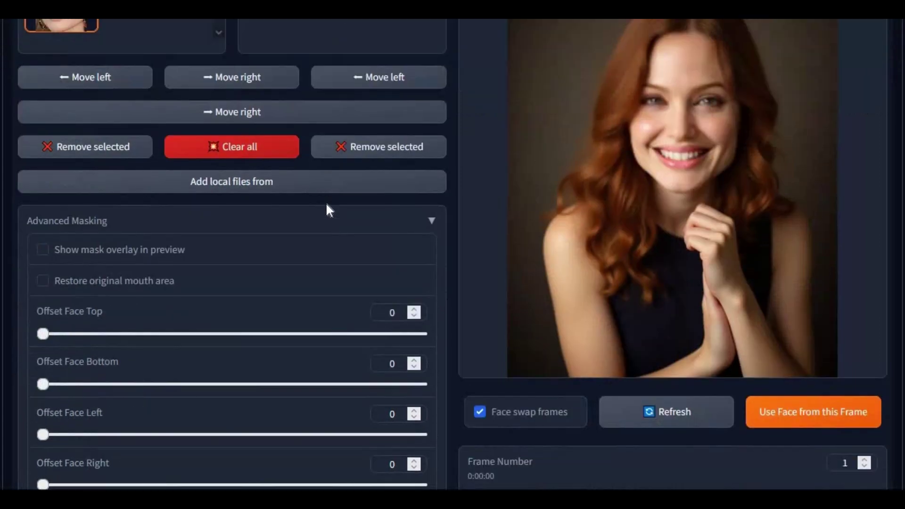
scroll(326, 204, up, 3)
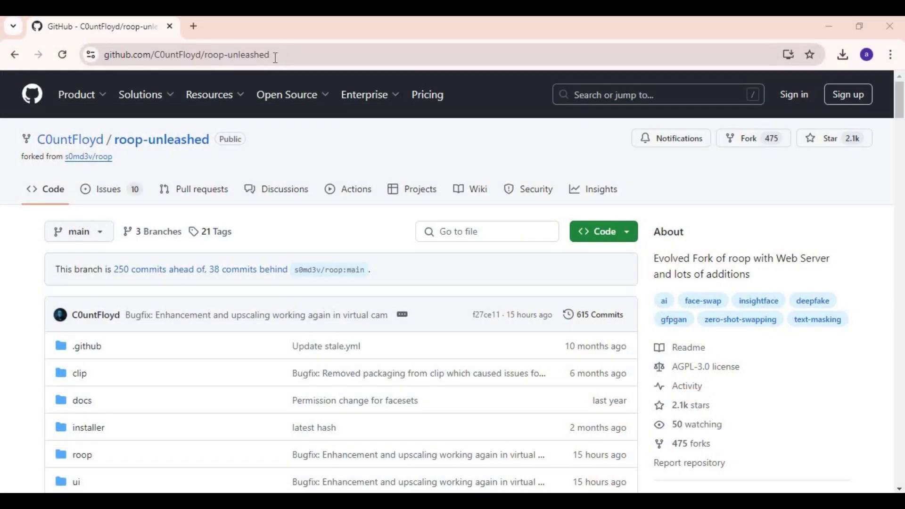
- Reveal the Clone panel with Download ZIP on the roop-unleashed GitHub repository
click(126, 61)
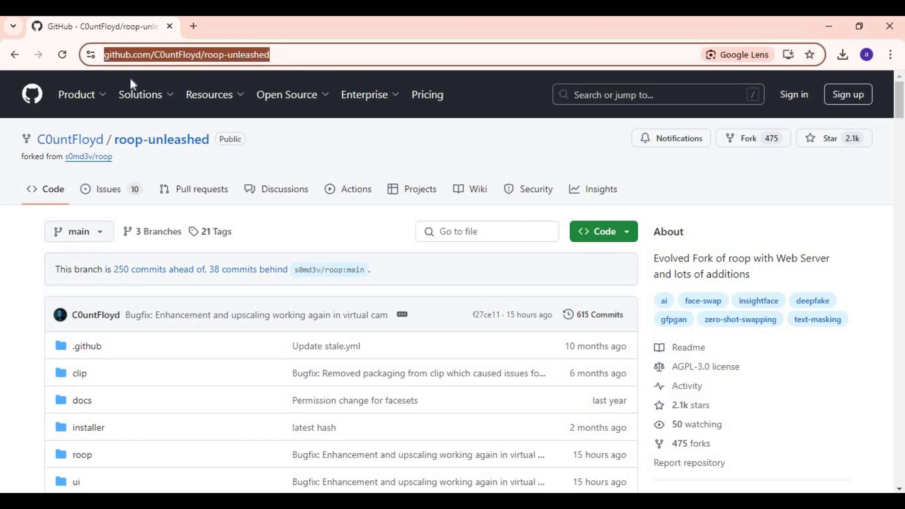
click(140, 95)
click(618, 241)
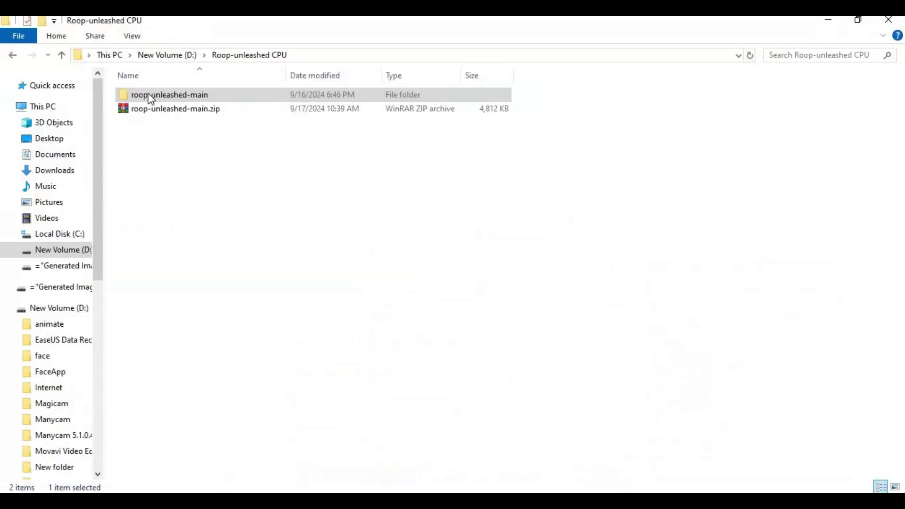
- Enter the extracted roop-unleashed-main folder and launch cmd from its address bar
click(150, 115)
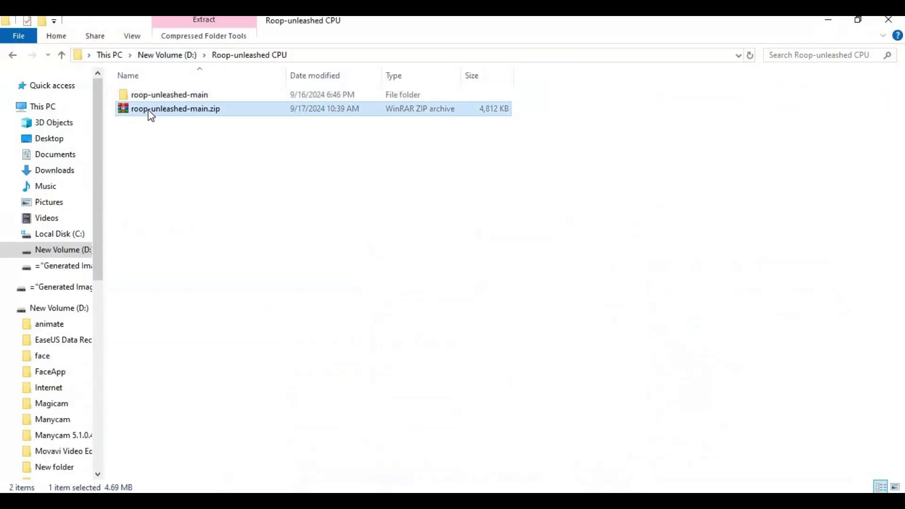
right_click(148, 113)
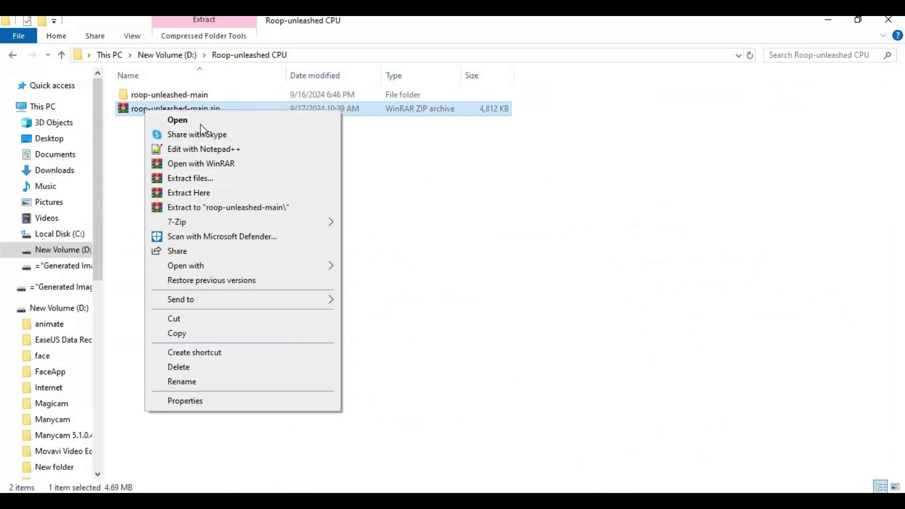
click(160, 95)
double_click(159, 95)
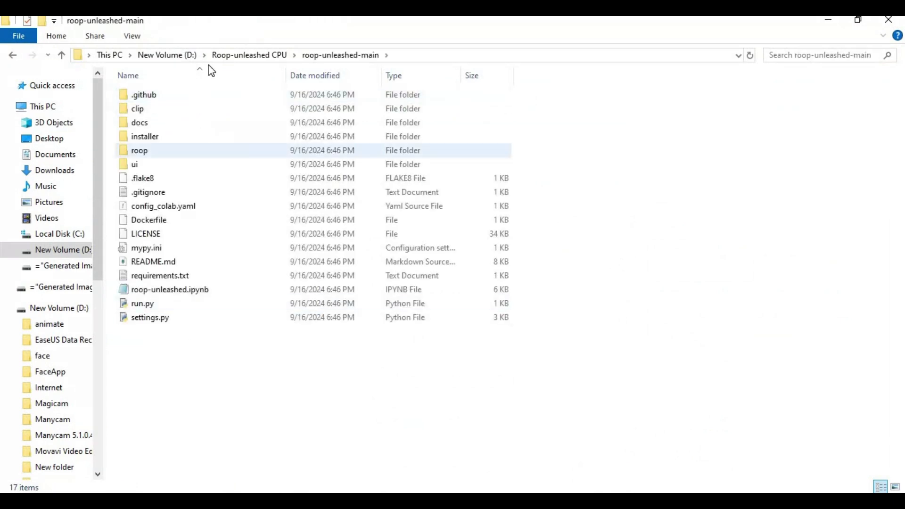
click(429, 55)
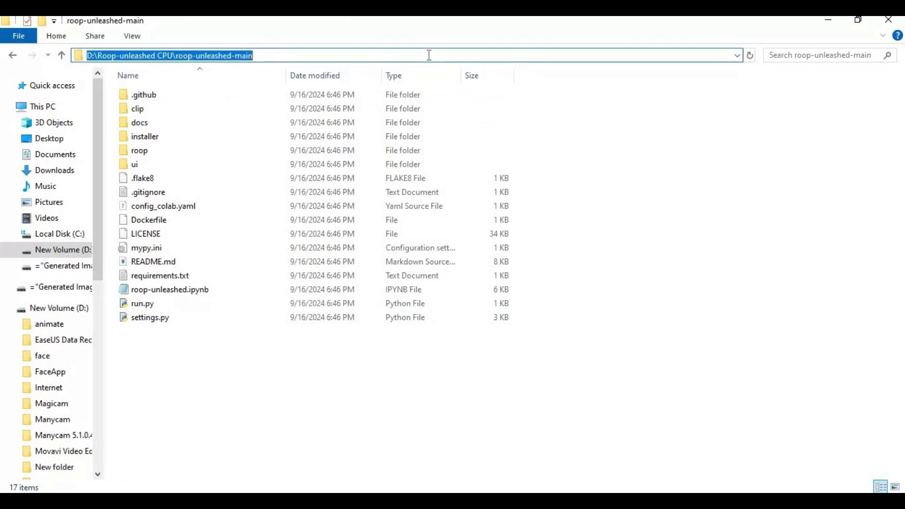
text(cmd)
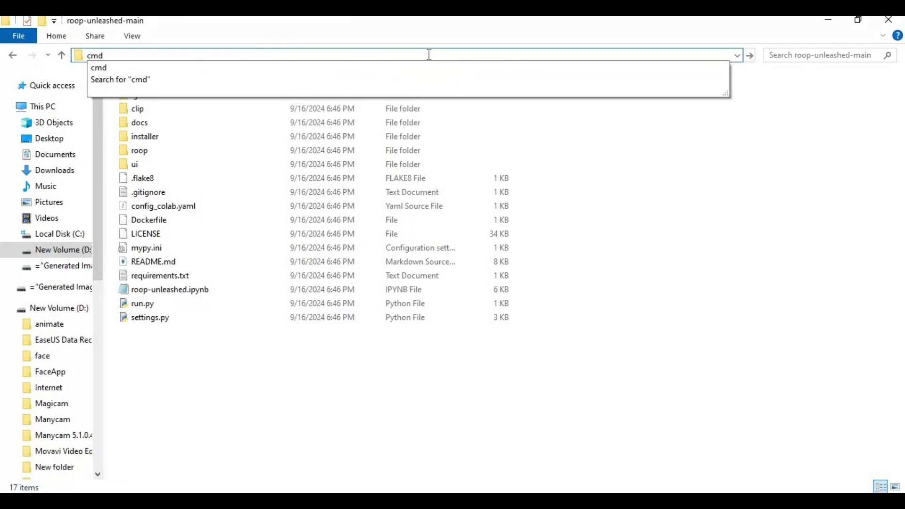
key(Return)
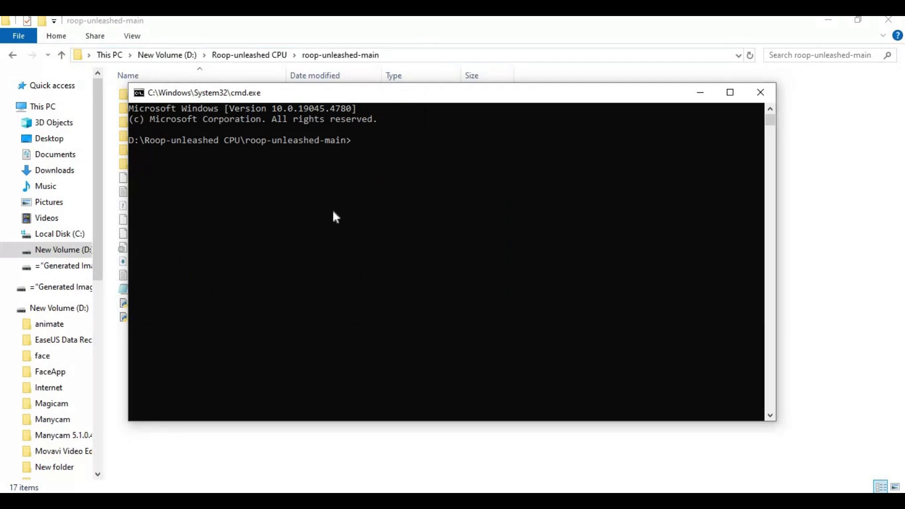
- Create a Python 3.10 venv with 'py -3.10 -m venv venv' and activate it with venv\scripts\activate
text(py -3.10 -m venv venv)
key(Return)
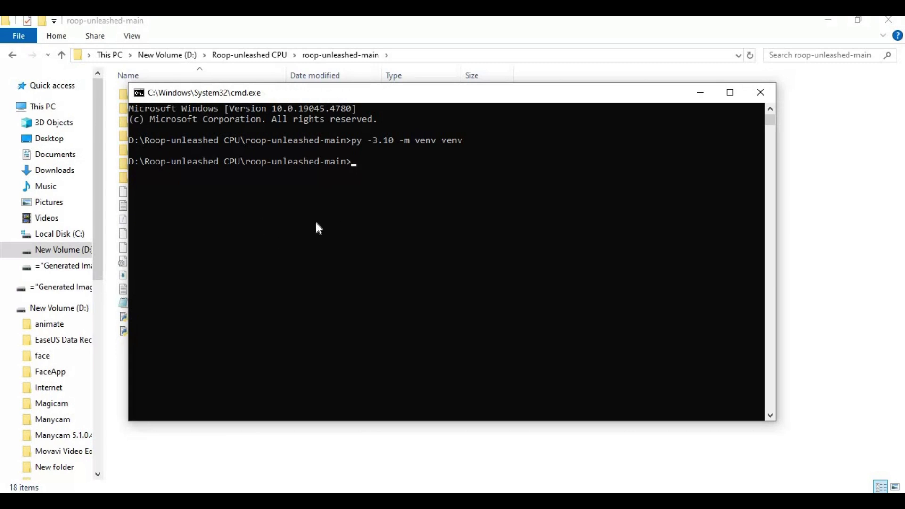
text(venv\scripts\activa)
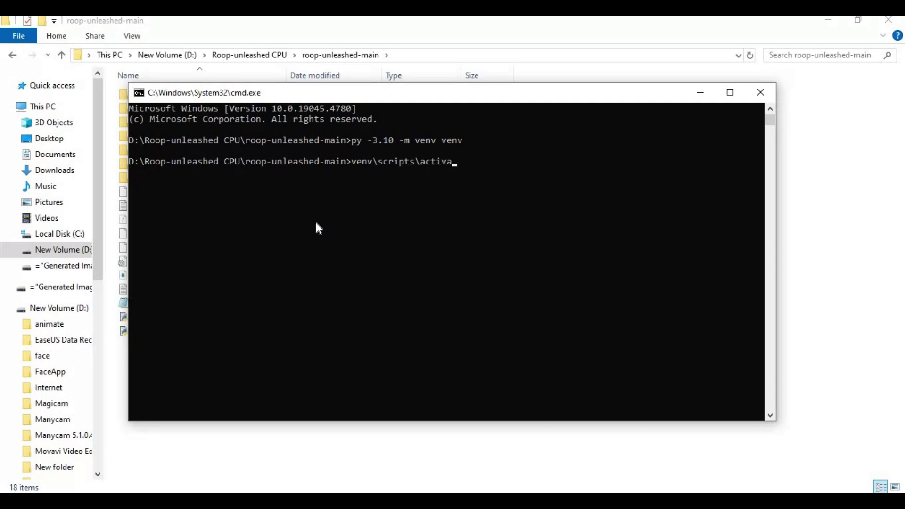
text(te)
key(Return)
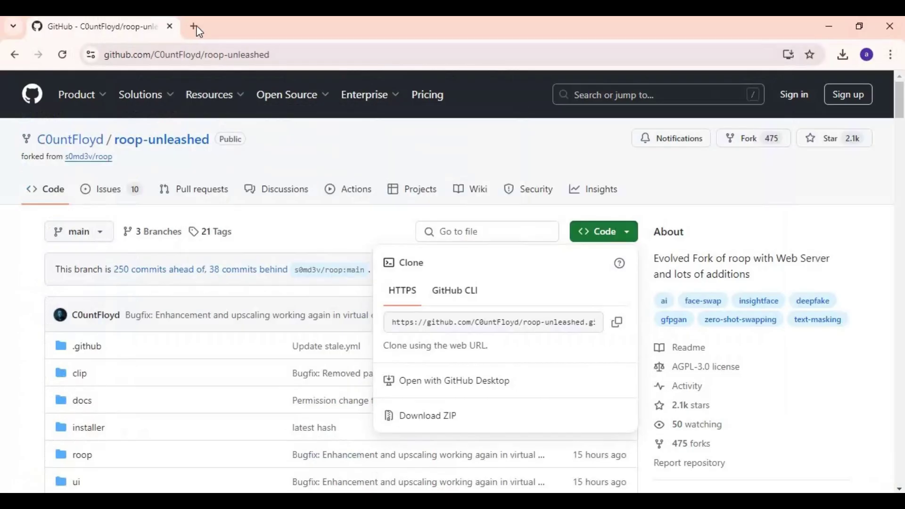
click(194, 26)
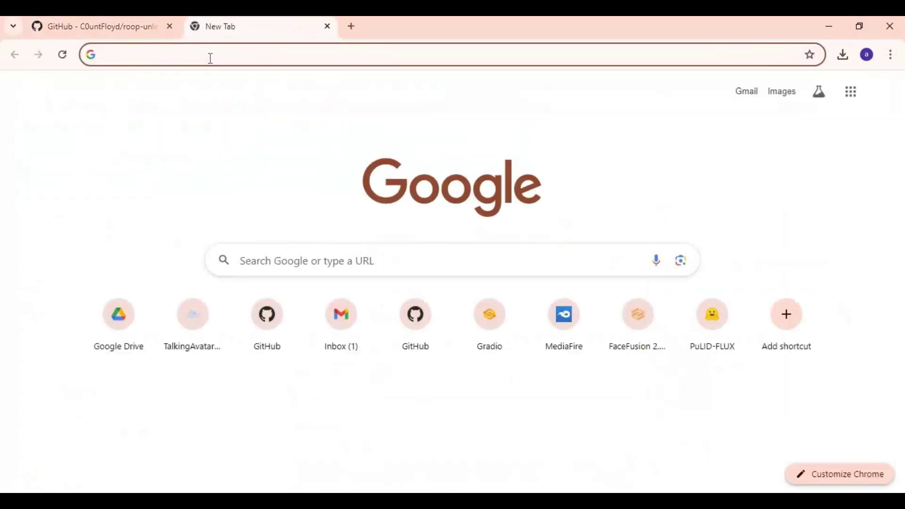
- Search for pytorch and go to the official pytorch.org site
text(pytorch)
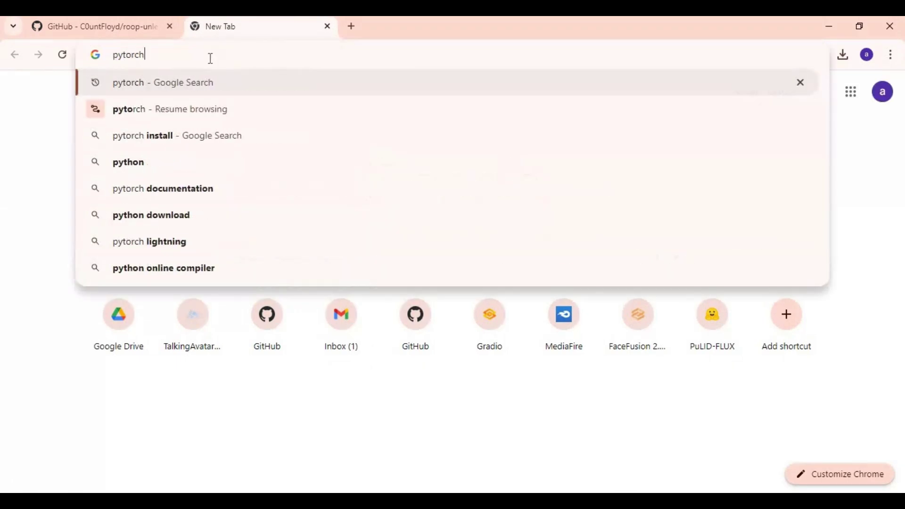
key(Return)
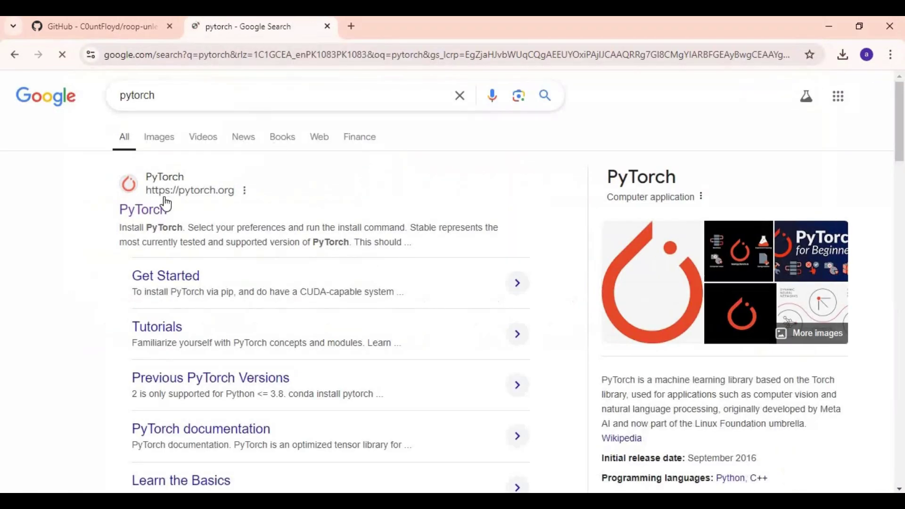
click(165, 203)
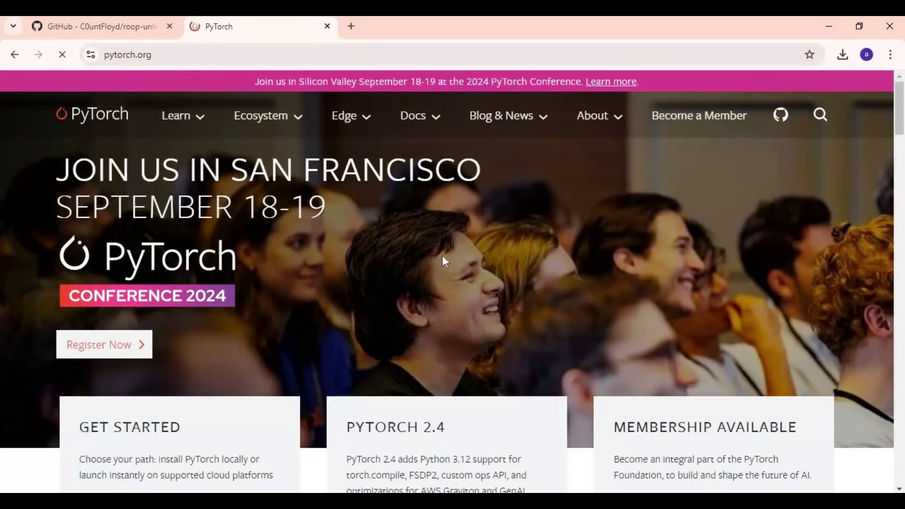
scroll(440, 255, down, 15)
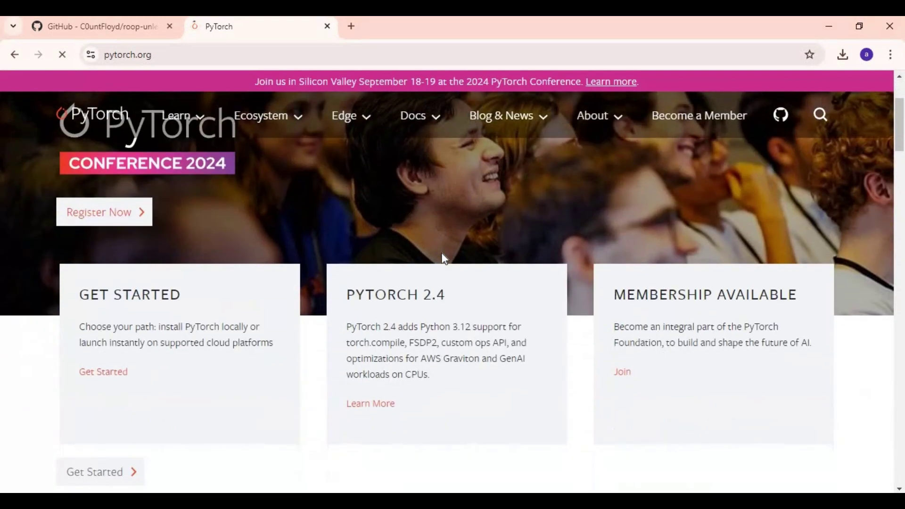
scroll(283, 339, up, 1)
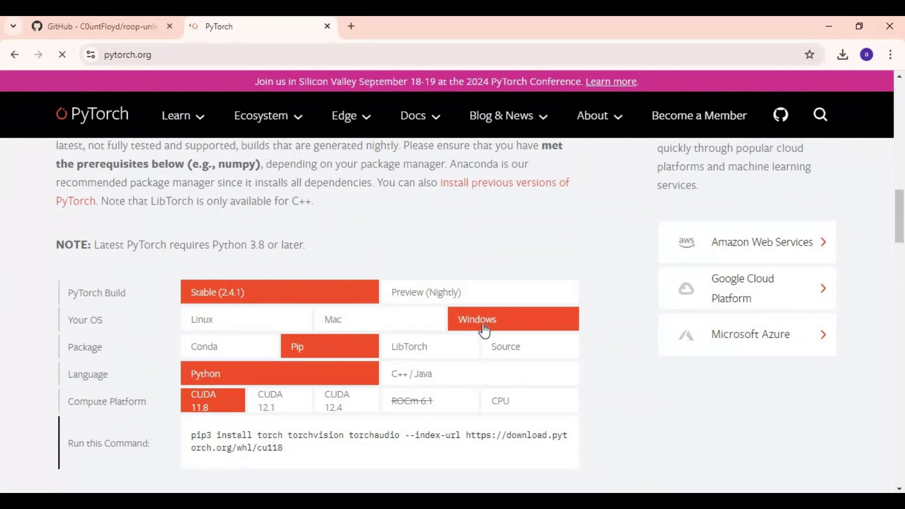
- Choose the Windows, Pip, Python, CPU build and copy its pip3 install command
click(511, 408)
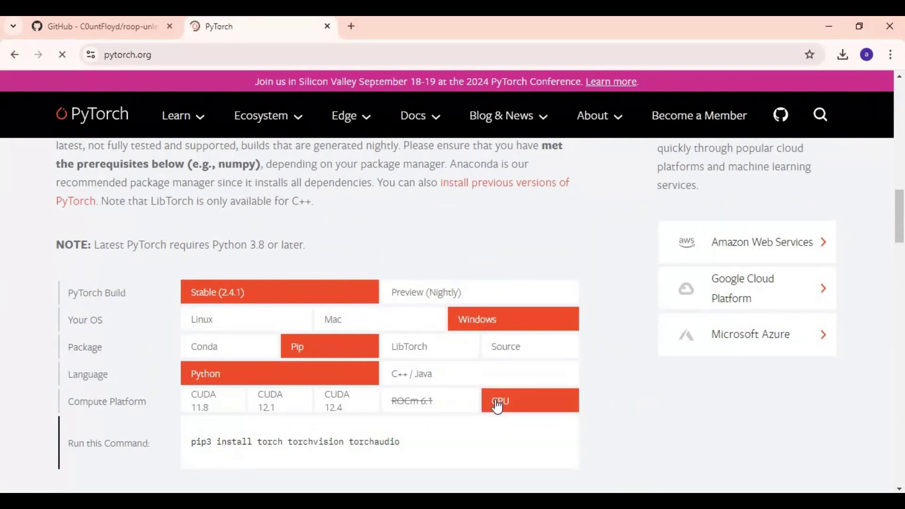
click(438, 347)
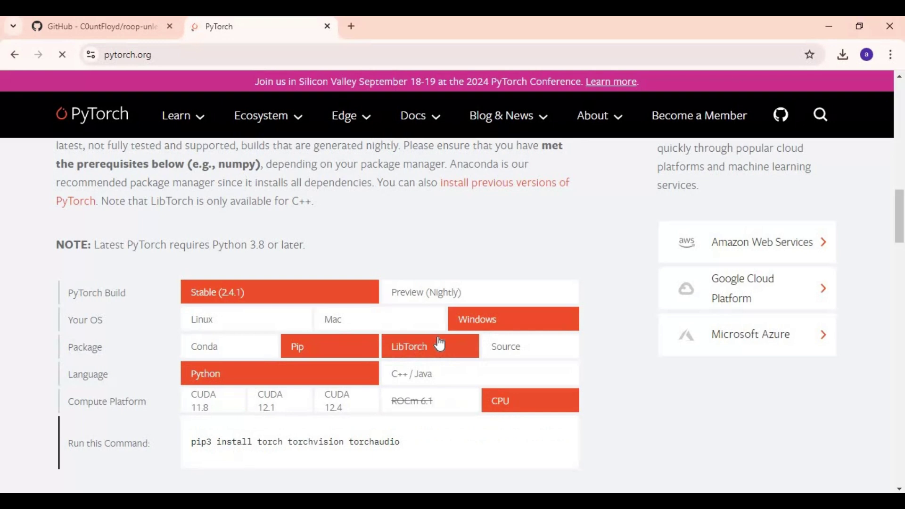
scroll(549, 264, down, 3)
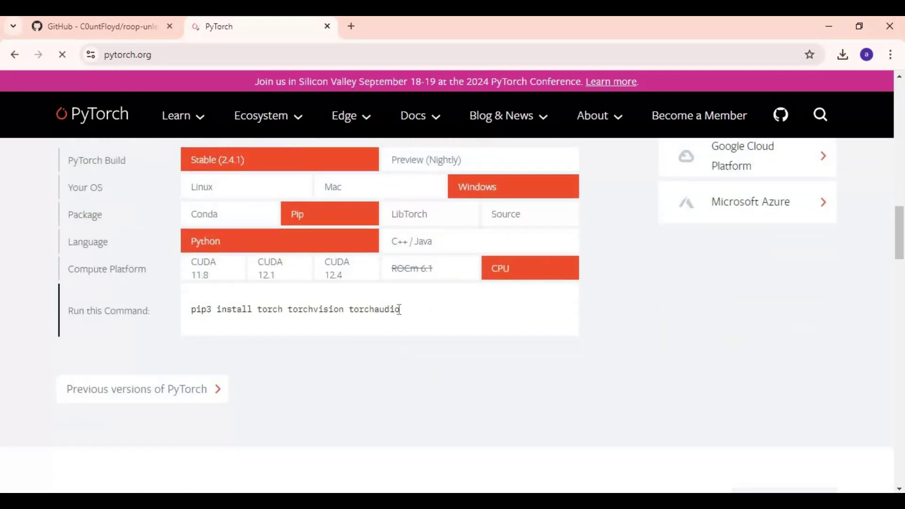
drag(399, 310, 188, 317)
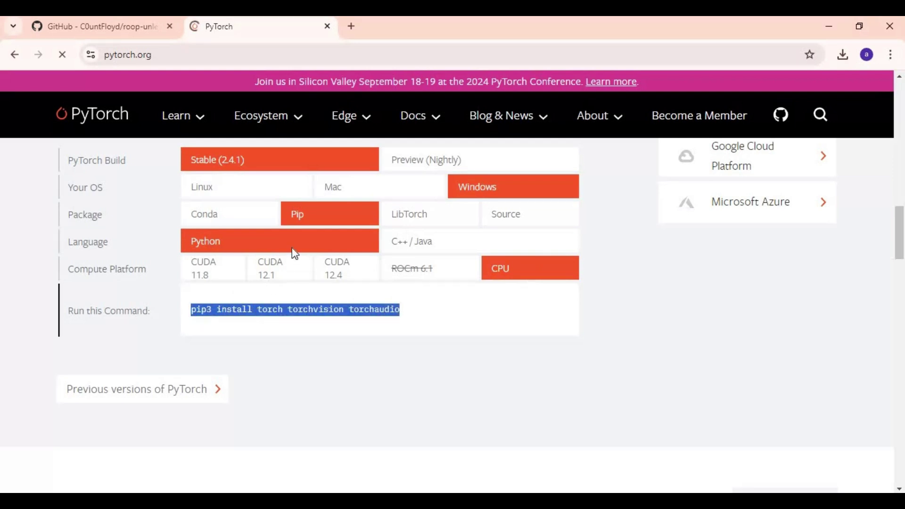
right_click(251, 312)
click(289, 323)
- Install torch, torchvision and torchaudio in the venv using the pasted command changed to pip
key(alt+Tab)
right_click(394, 305)
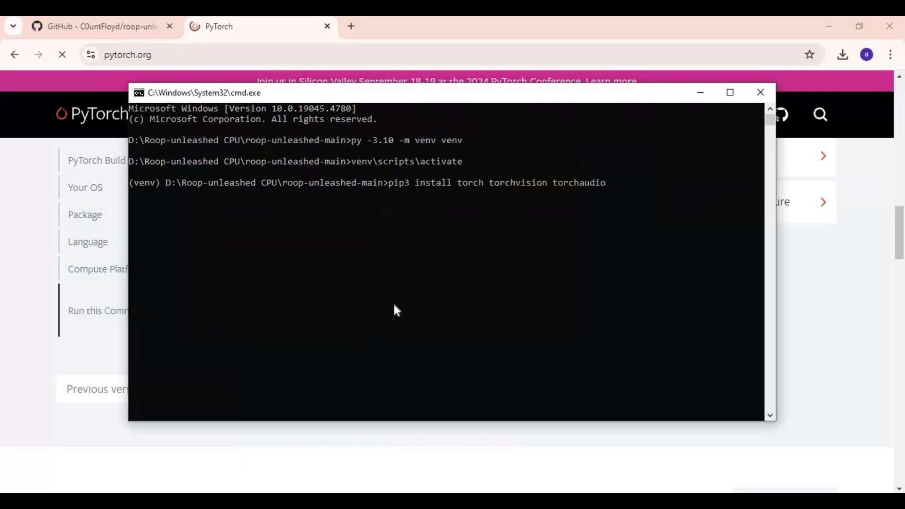
key(Left)
key(Left)
key(Left)
key(Left)
key(Left)
key(Left)
key(Left)
key(Left)
key(Left)
key(Left)
key(Left)
key(Left)
key(Left)
key(Left)
key(Left)
key(Left)
key(Left)
key(Left)
key(Left)
key(Left)
key(Left)
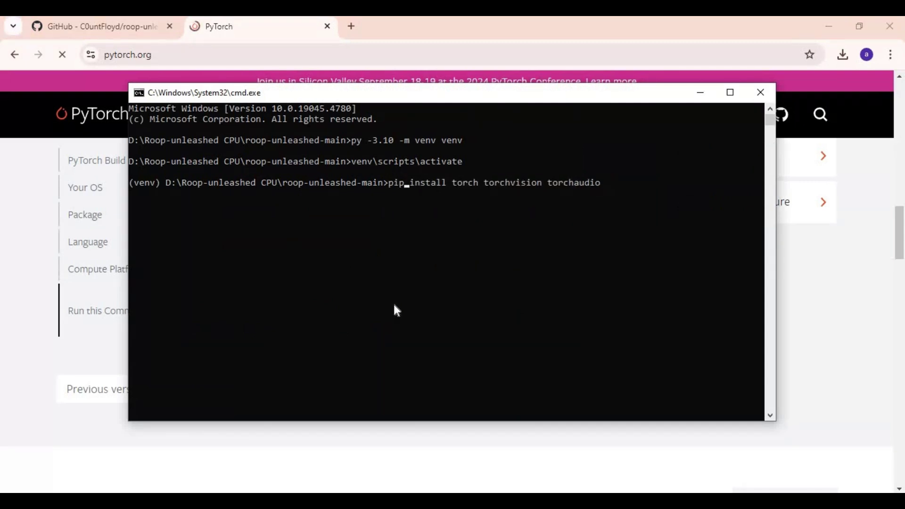
key(Return)
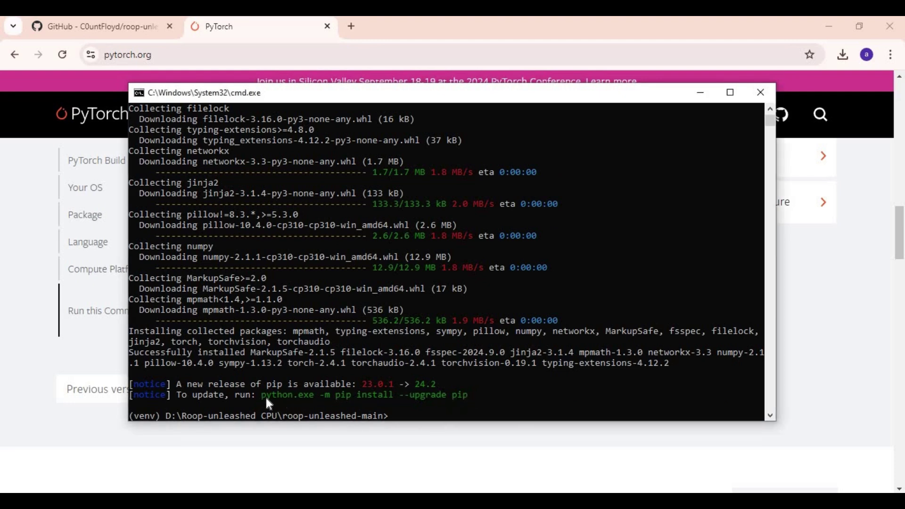
- Upgrade pip to 24.2, then open requirements.txt from the roop-unleashed-main folder
drag(261, 397, 468, 401)
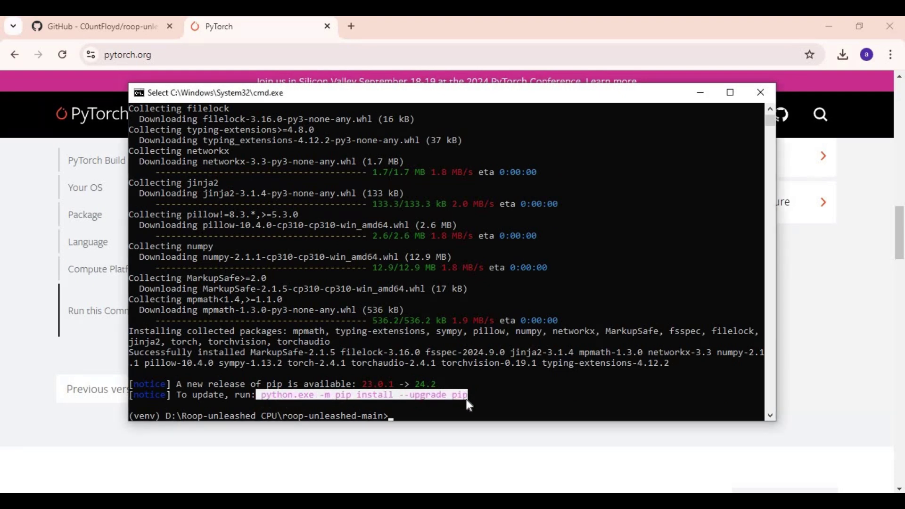
key(ctrl+c)
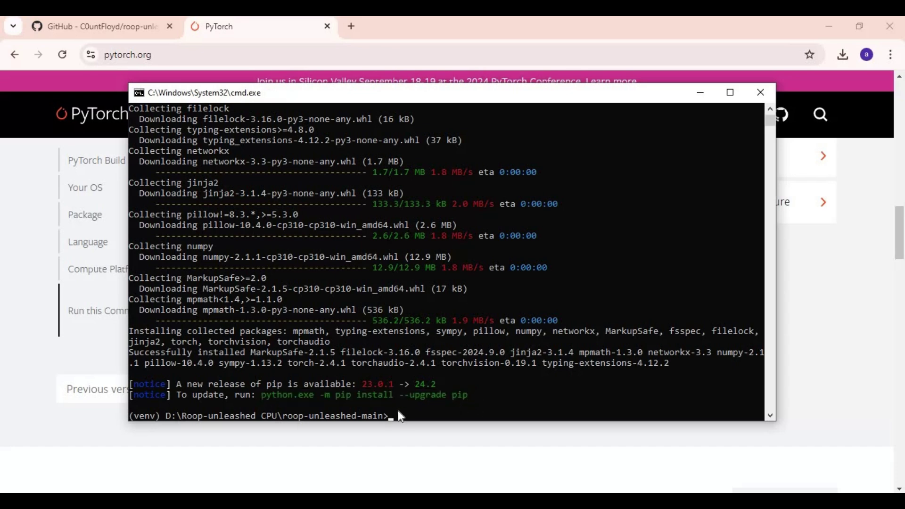
key(ctrl+v)
key(Return)
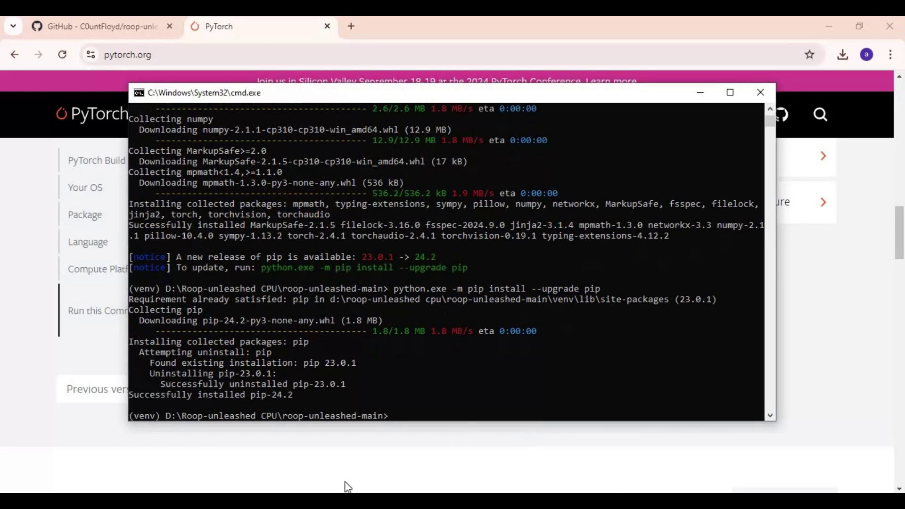
click(349, 499)
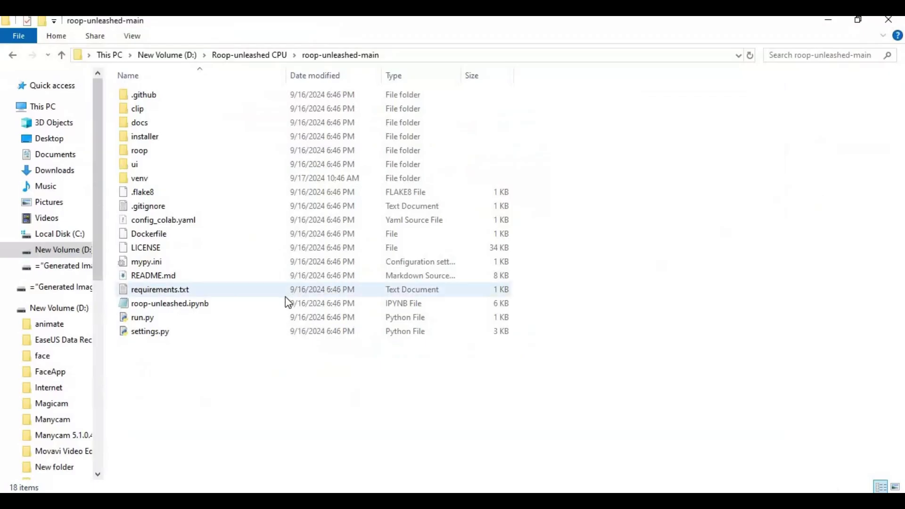
double_click(156, 291)
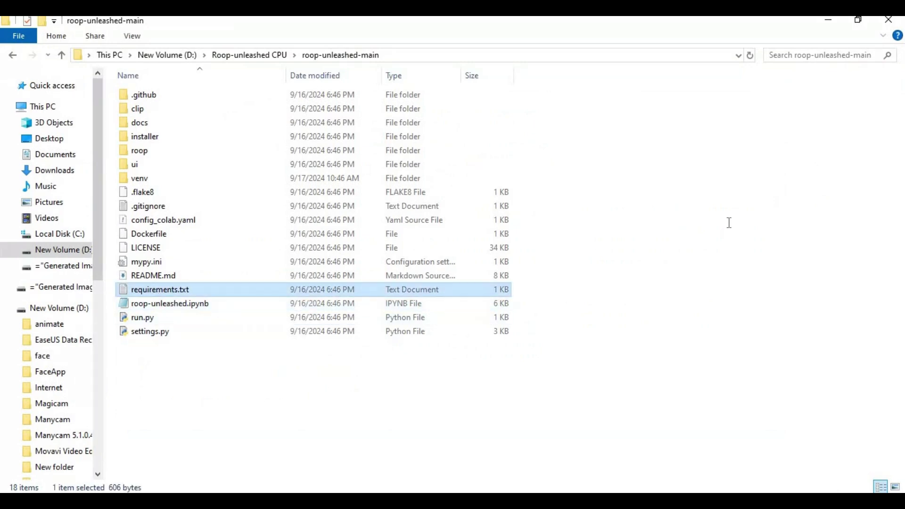
- Maximize Notepad and delete the extra-index-url line and blank lines at the top
click(720, 90)
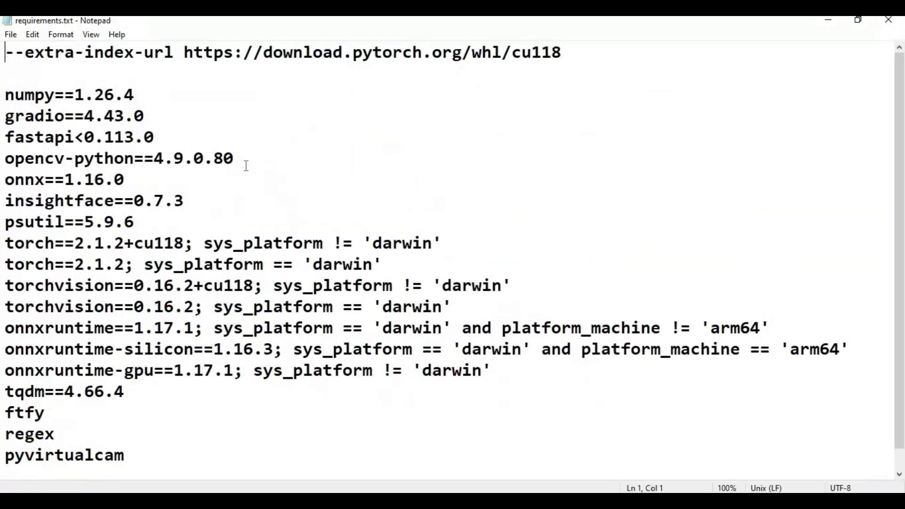
drag(576, 51, 2, 50)
key(BackSpace)
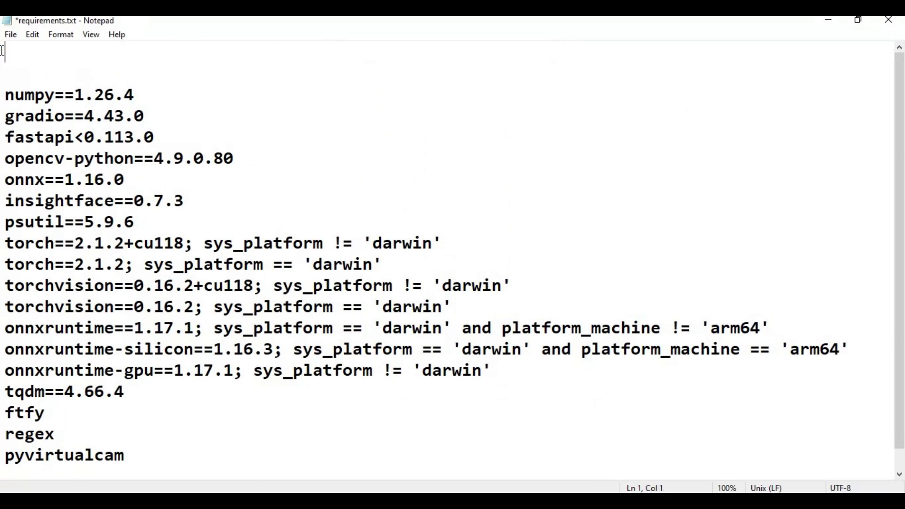
key(Down)
key(Down)
key(BackSpace)
key(BackSpace)
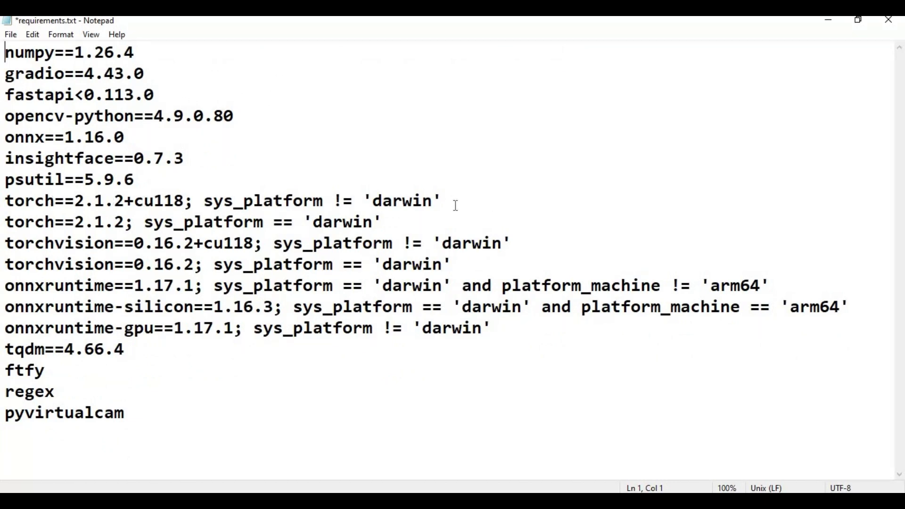
- Remove the CUDA-specific torch and torchvision lines and their darwin conditions
drag(443, 200, 4, 198)
key(Delete)
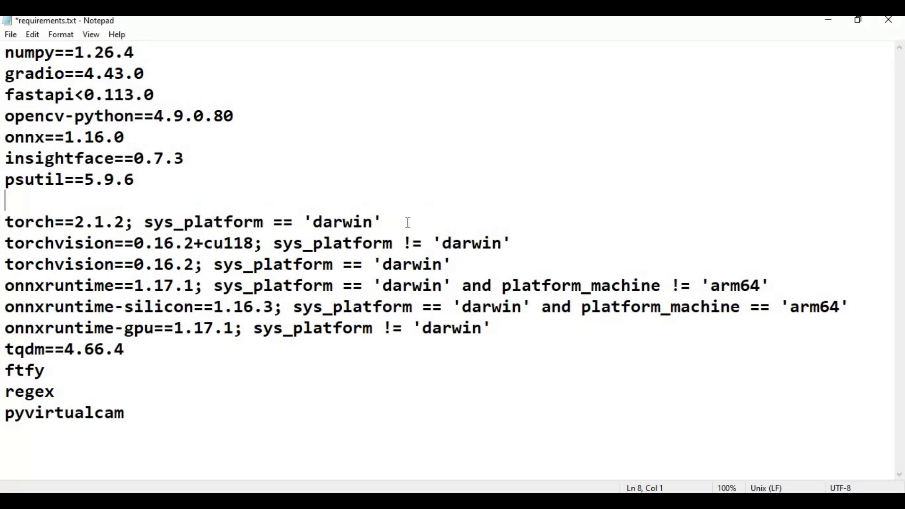
drag(384, 222, 127, 230)
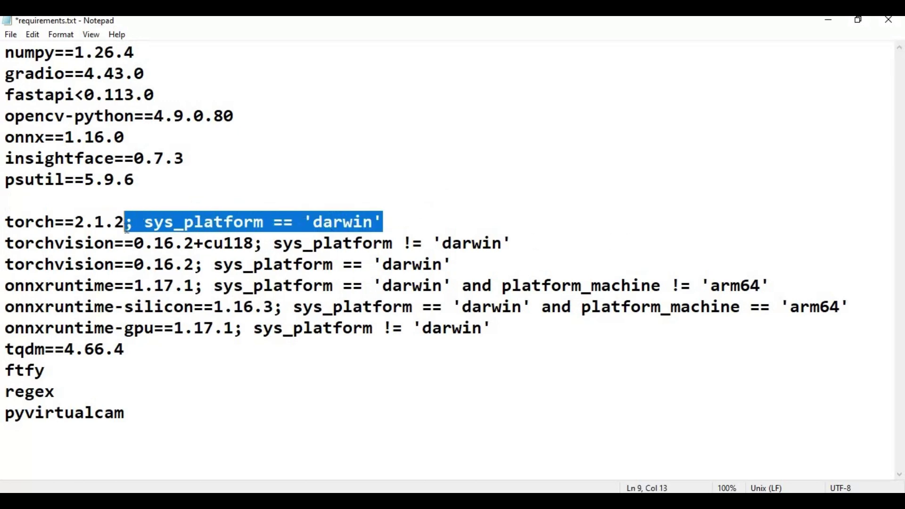
key(BackSpace)
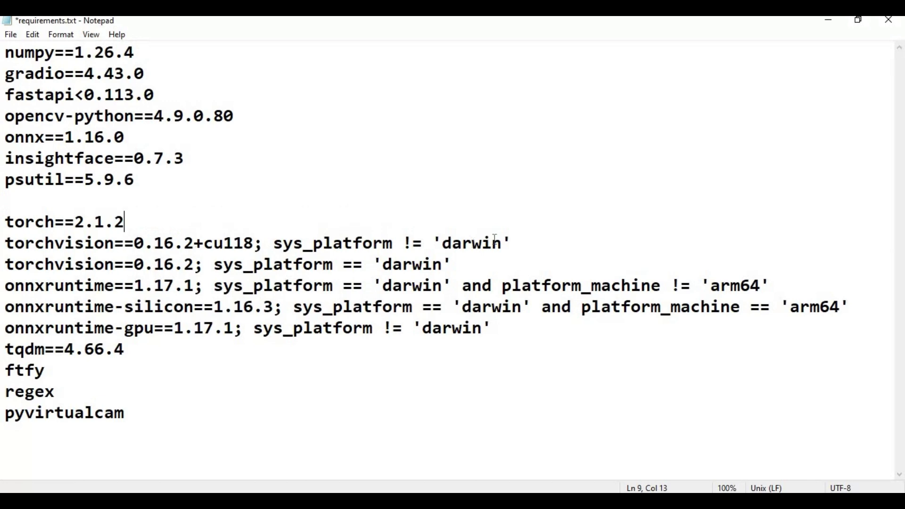
drag(514, 244, 2, 243)
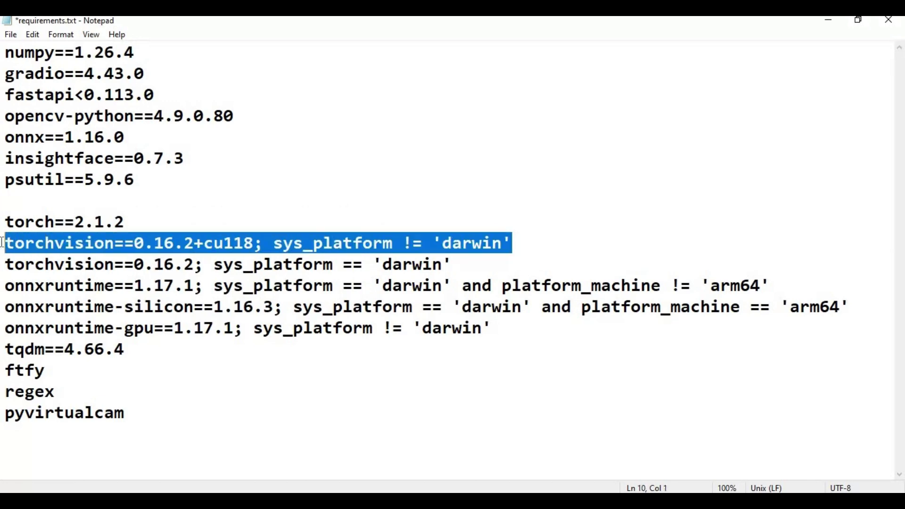
key(BackSpace)
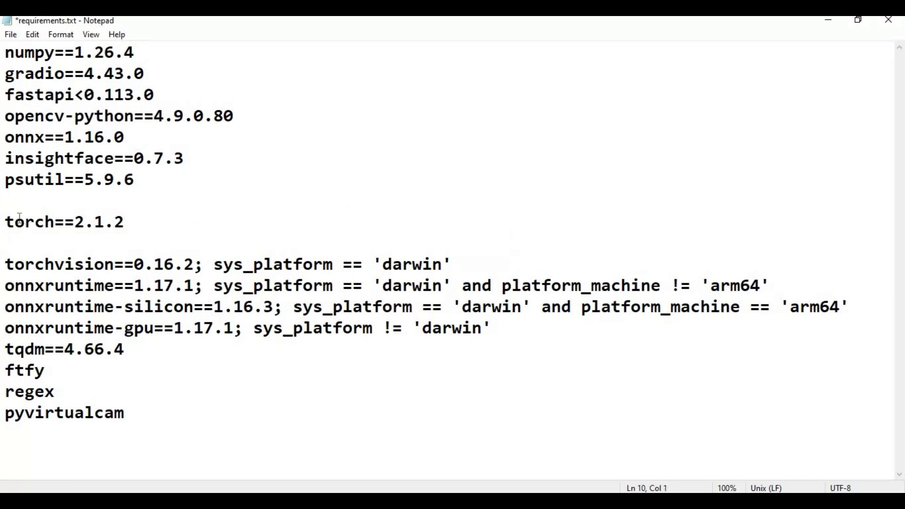
click(497, 262)
key(ctrl+shift+Left)
key(ctrl+shift+Left)
key(ctrl+shift+Left)
key(ctrl+shift+Left)
key(ctrl+shift+Left)
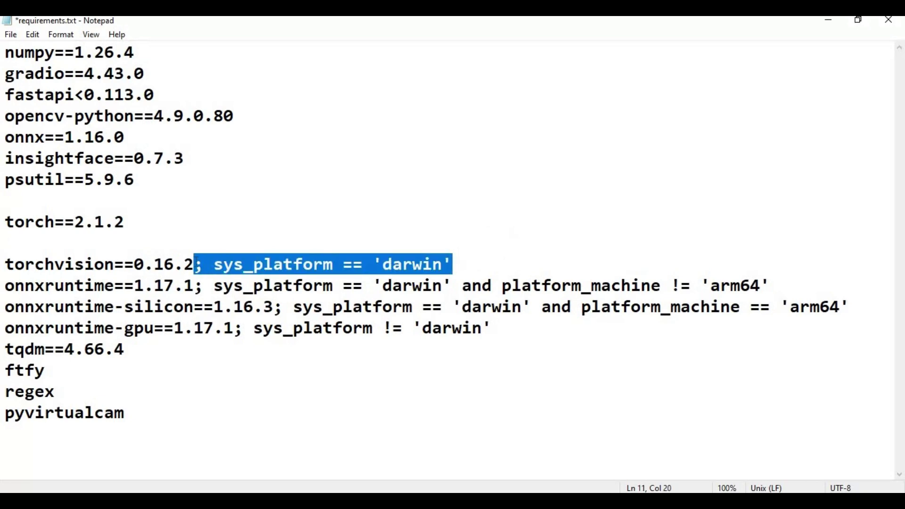
key(BackSpace)
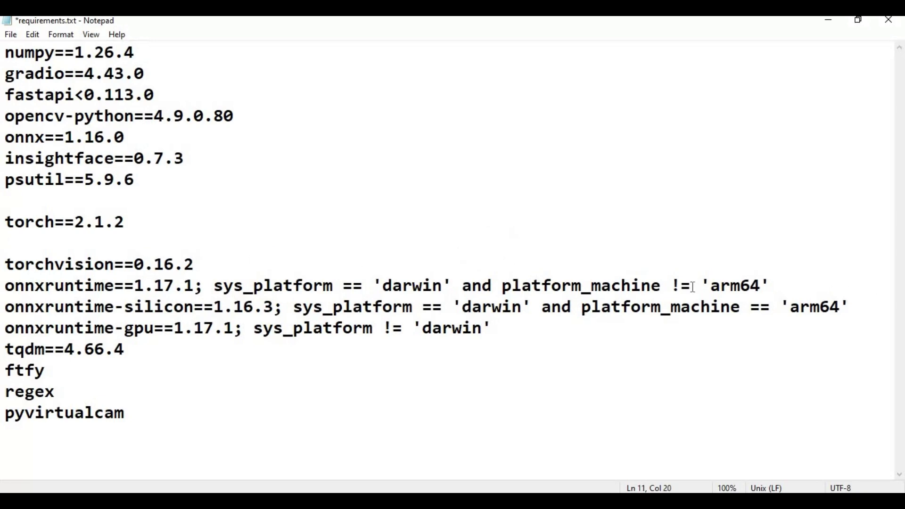
- Strip onnxruntime's platform conditions and delete the onnxruntime-silicon, onnxruntime-gpu and blank lines
drag(772, 286, 196, 287)
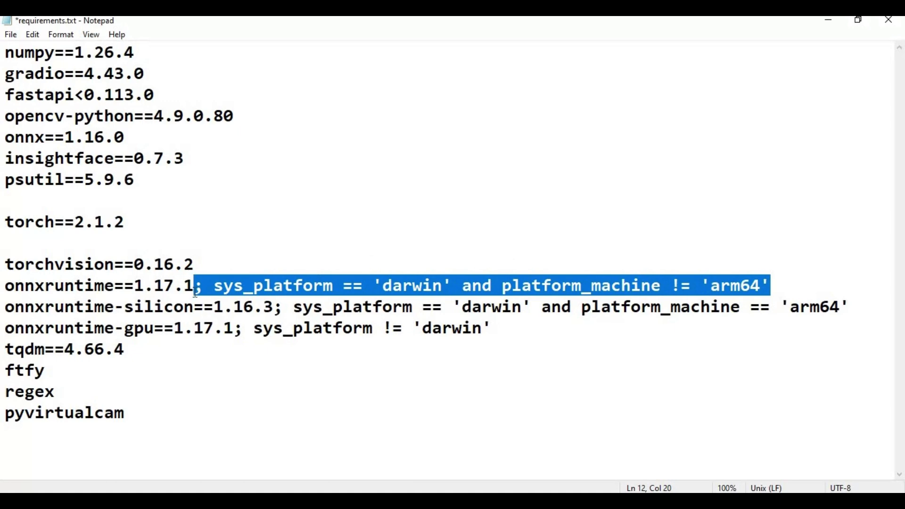
key(BackSpace)
drag(500, 329, 2, 309)
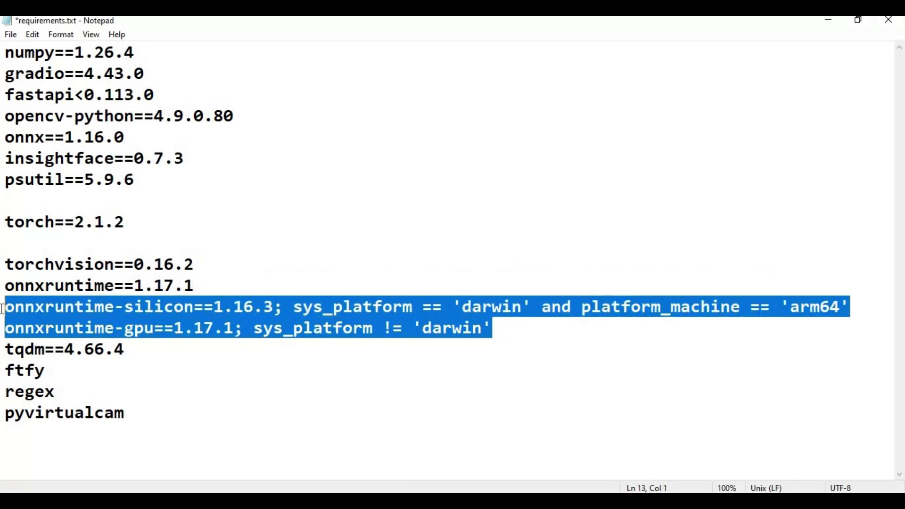
key(BackSpace)
key(BackSpace)
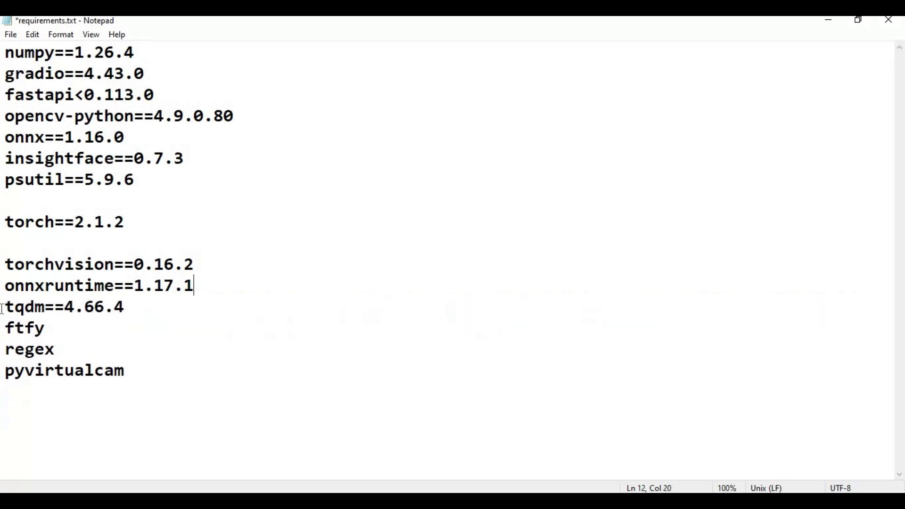
click(3, 262)
key(BackSpace)
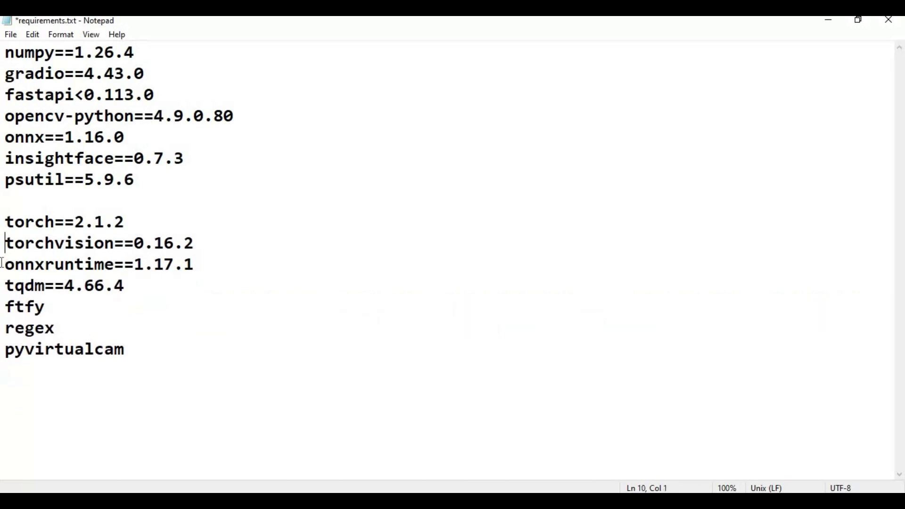
key(Up)
key(BackSpace)
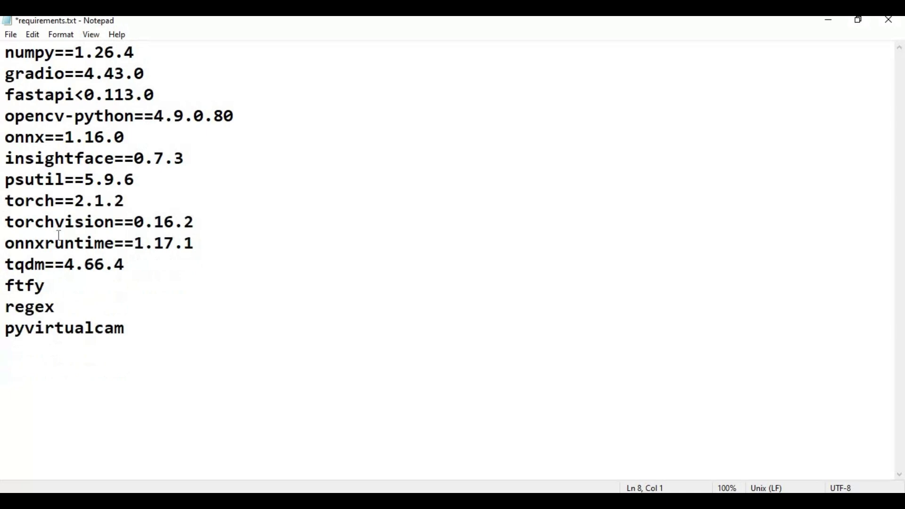
- Save requirements.txt and close Notepad
click(9, 35)
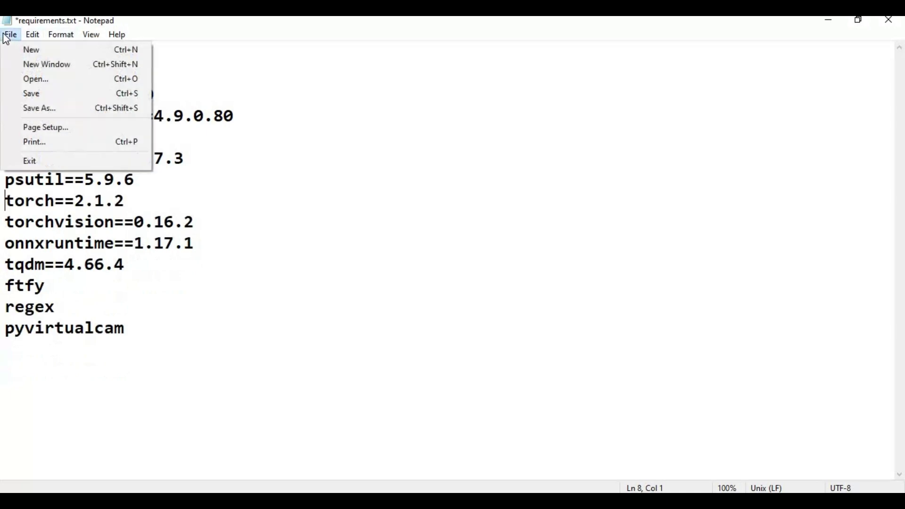
click(37, 94)
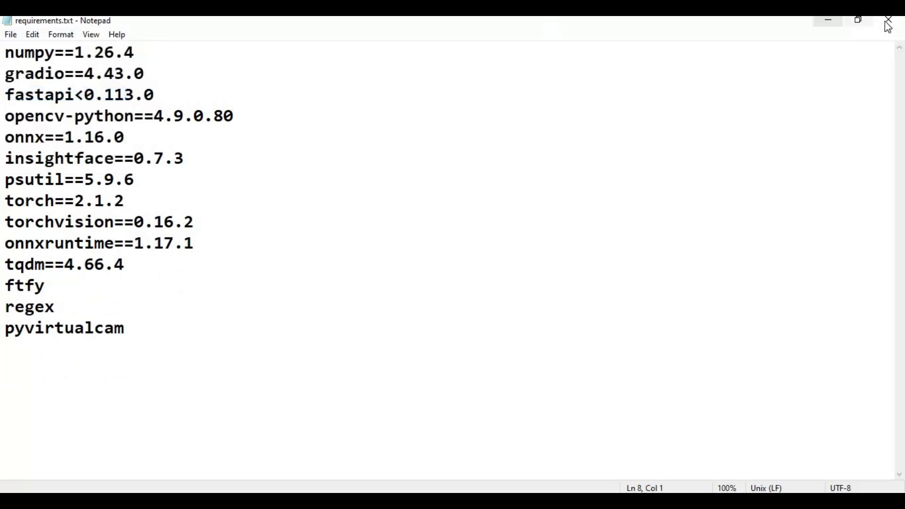
key(alt+F4)
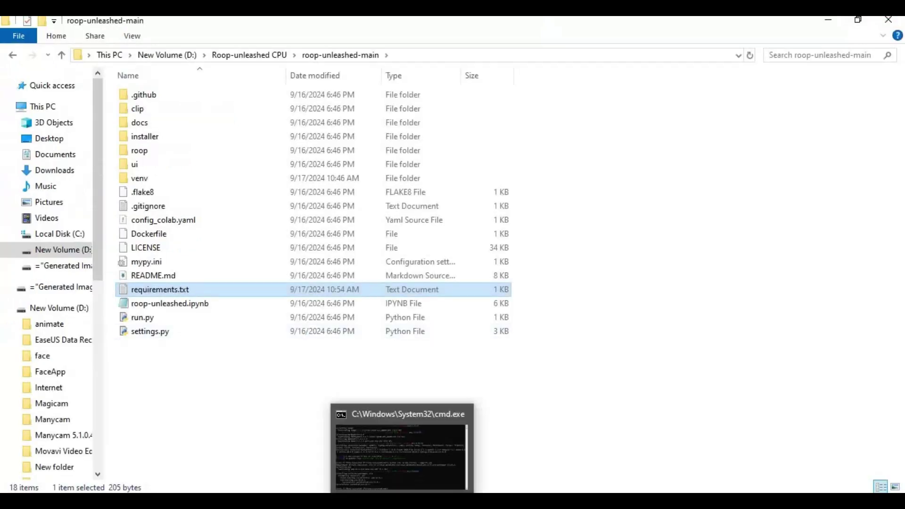
- Run pip install -r requirements.txt, installing insightface 0.7.3, gradio 4.43.0 and onnxruntime 1.17.1
click(406, 424)
text(pi)
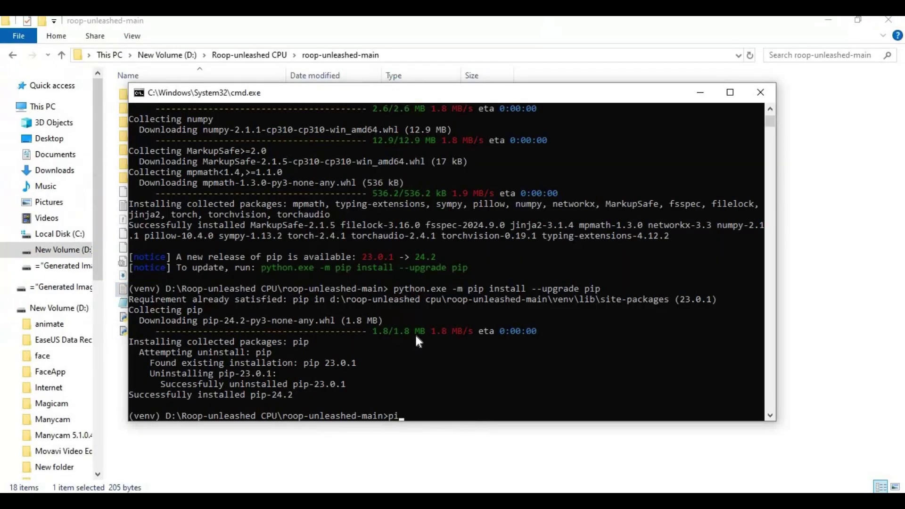
text(p install -r require)
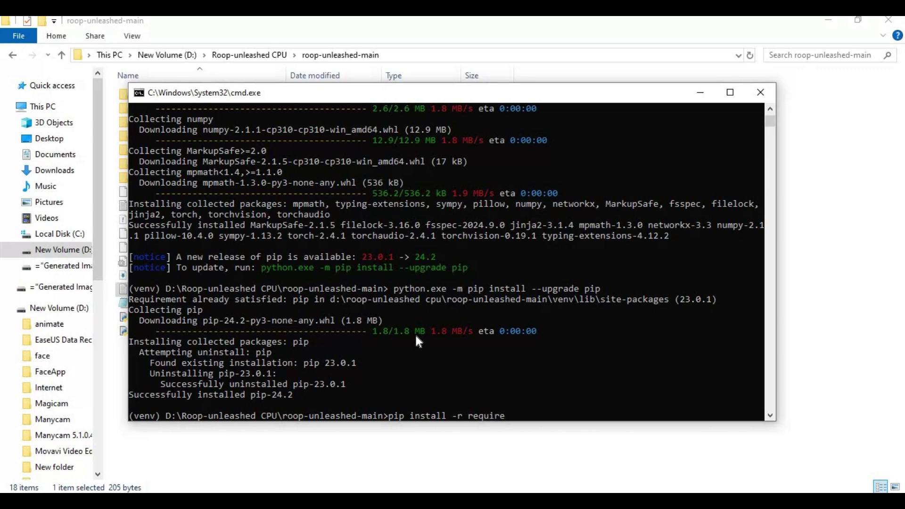
text(ments.txt)
key(Return)
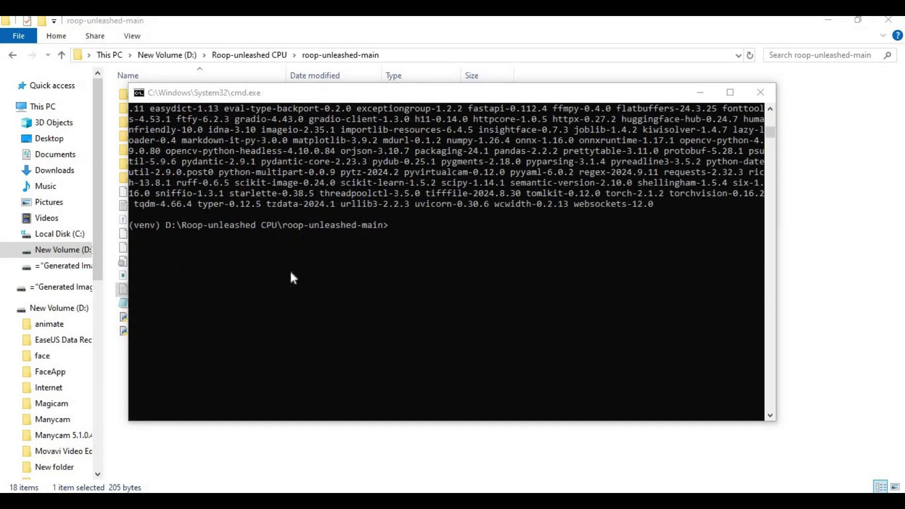
click(409, 225)
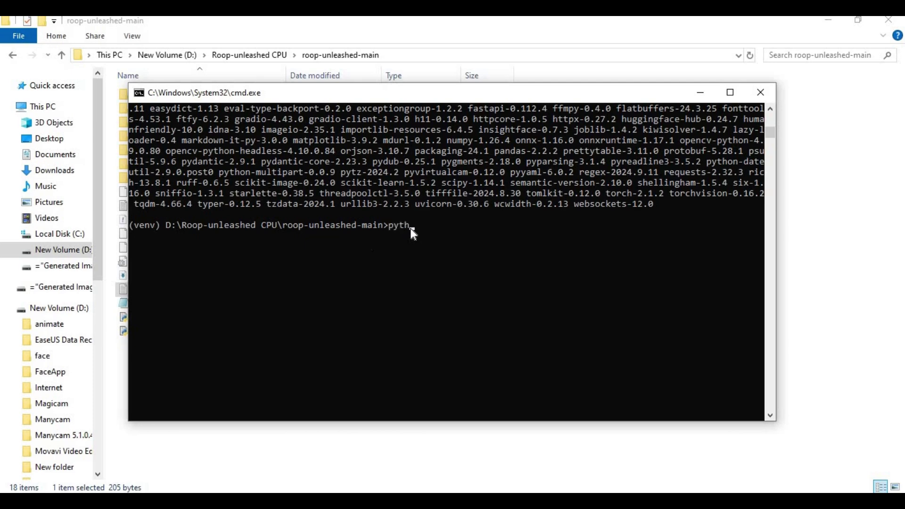
text(python run.py)
key(Return)
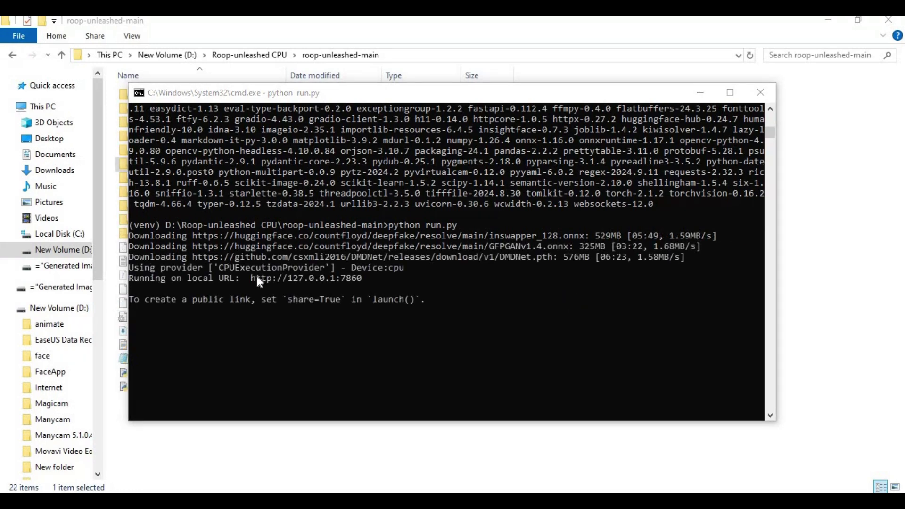
click(350, 280)
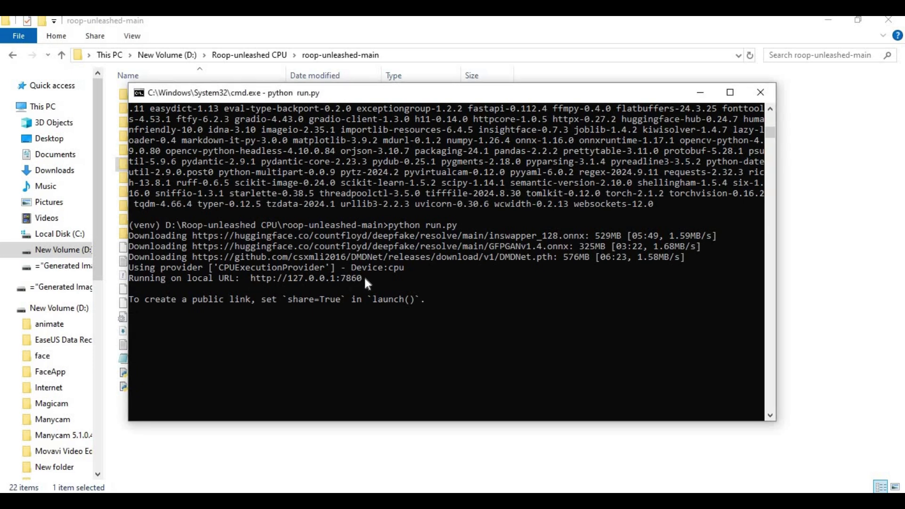
drag(365, 278, 251, 278)
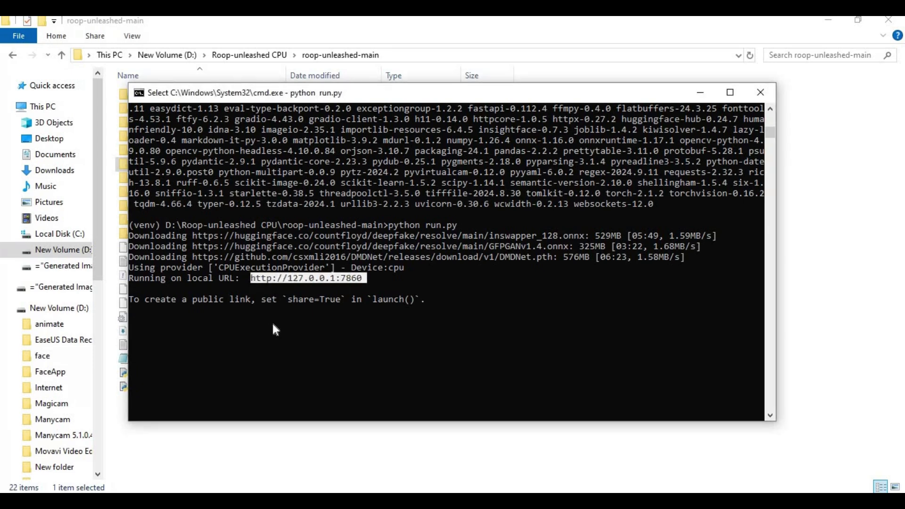
key(ctrl+c)
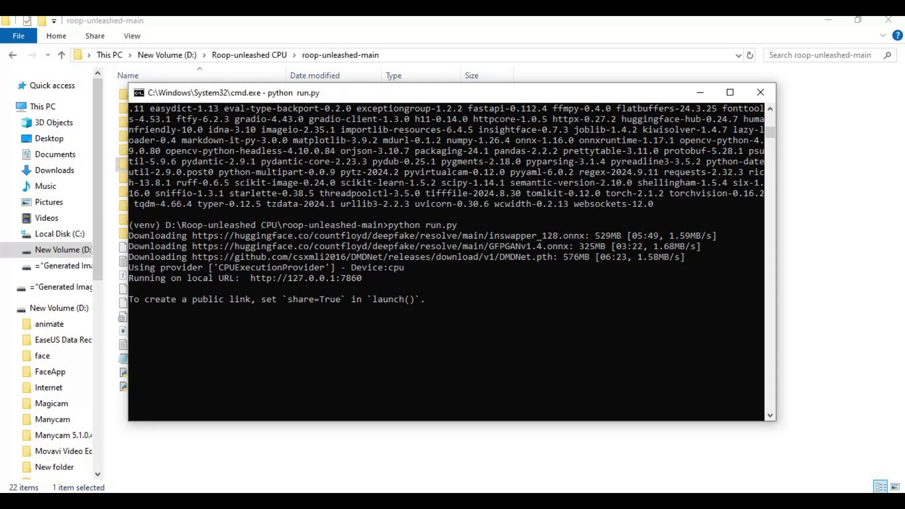
key(alt+Tab)
click(209, 56)
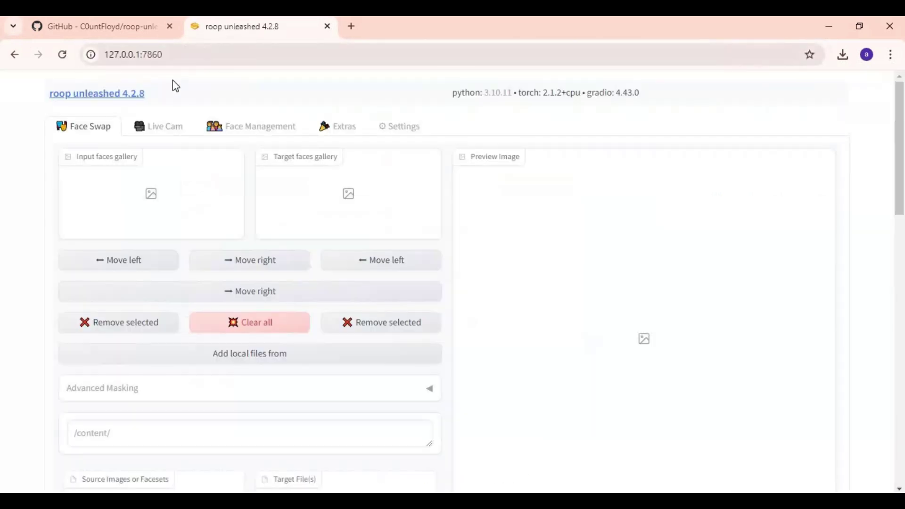
scroll(354, 239, down, 3)
scroll(356, 245, down, 15)
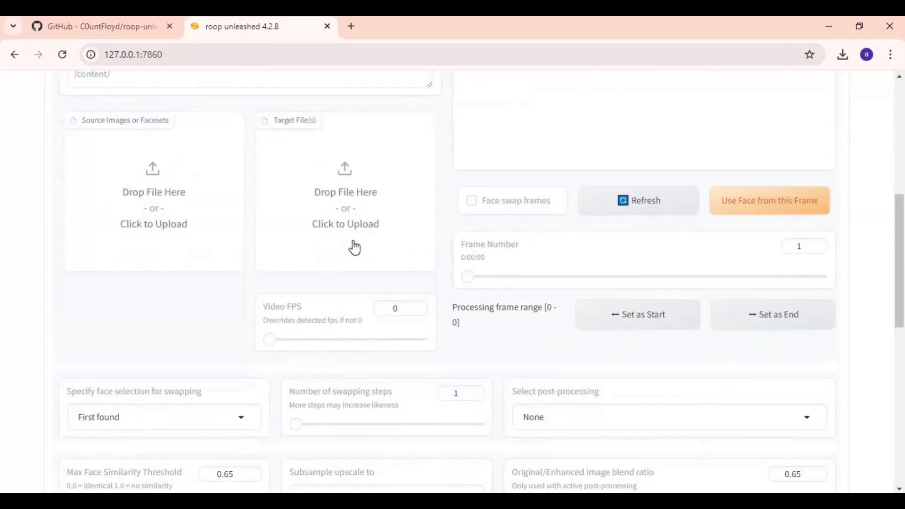
scroll(356, 245, up, 9)
scroll(356, 246, up, 10)
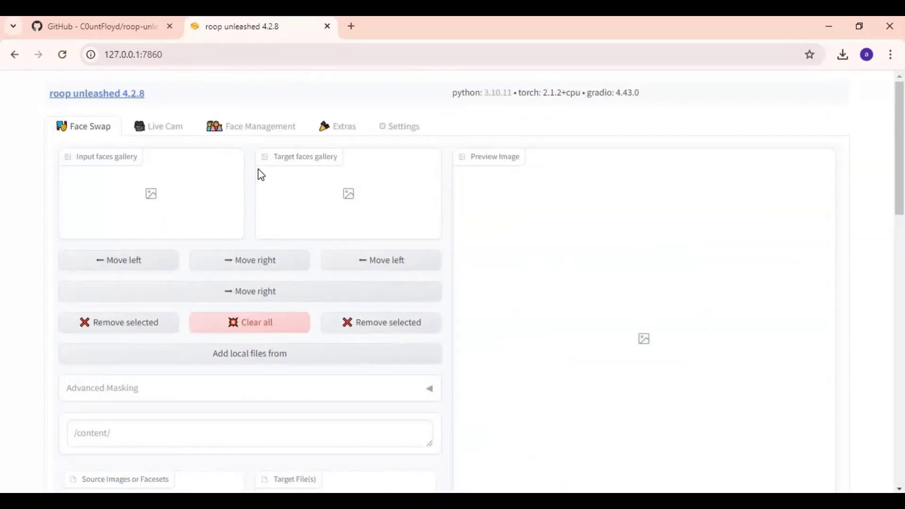
click(327, 26)
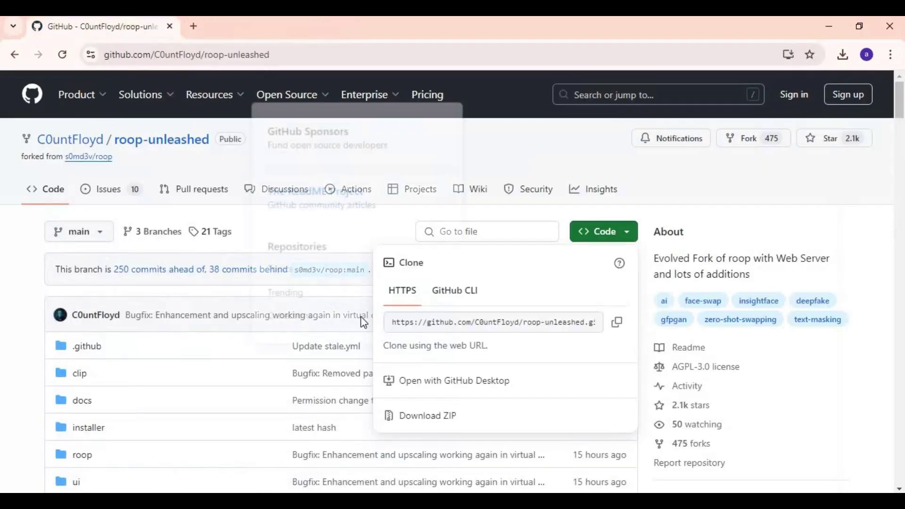
click(396, 448)
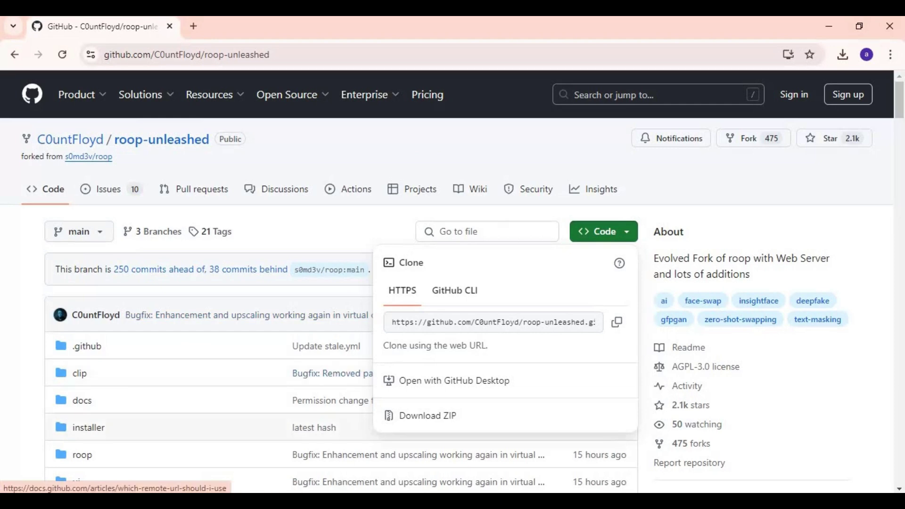
- Create a new text document named New Text Document.txt in the roop-unleashed-main folder
mouse_move(336, 502)
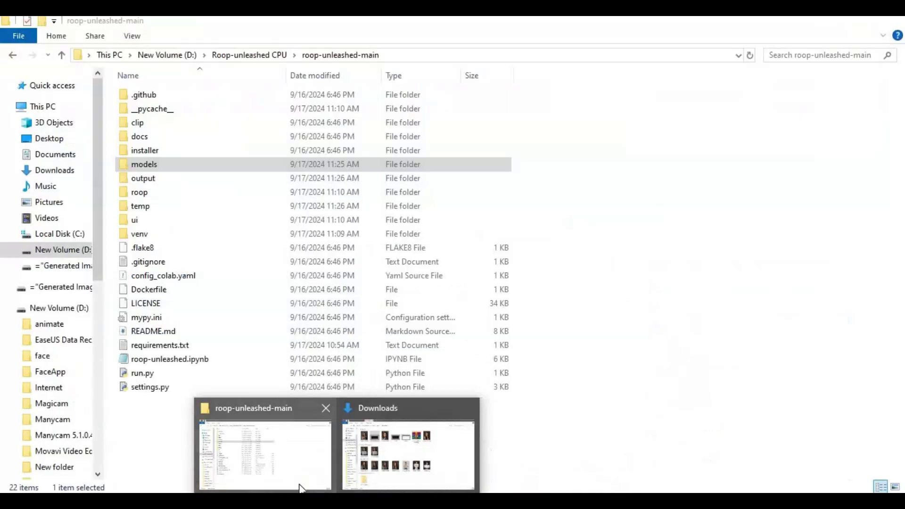
click(298, 485)
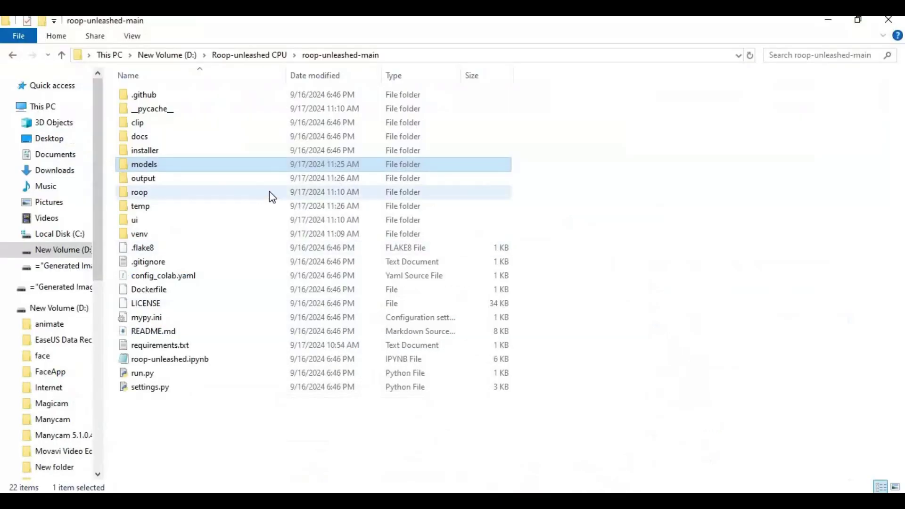
click(192, 440)
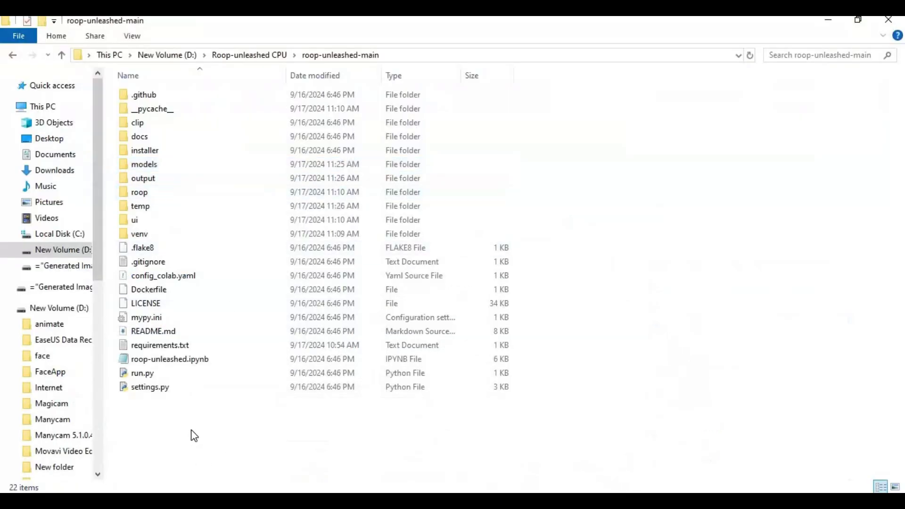
right_click(193, 434)
mouse_move(315, 409)
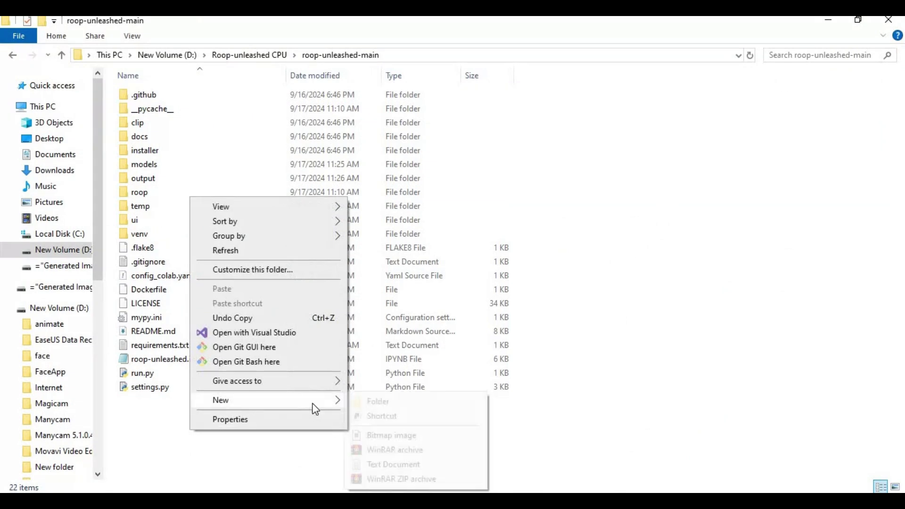
click(398, 465)
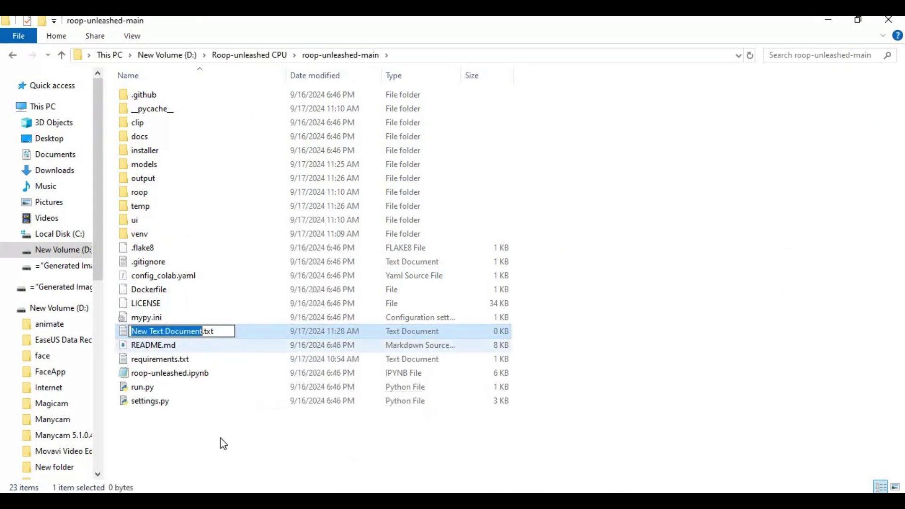
key(Return)
double_click(169, 330)
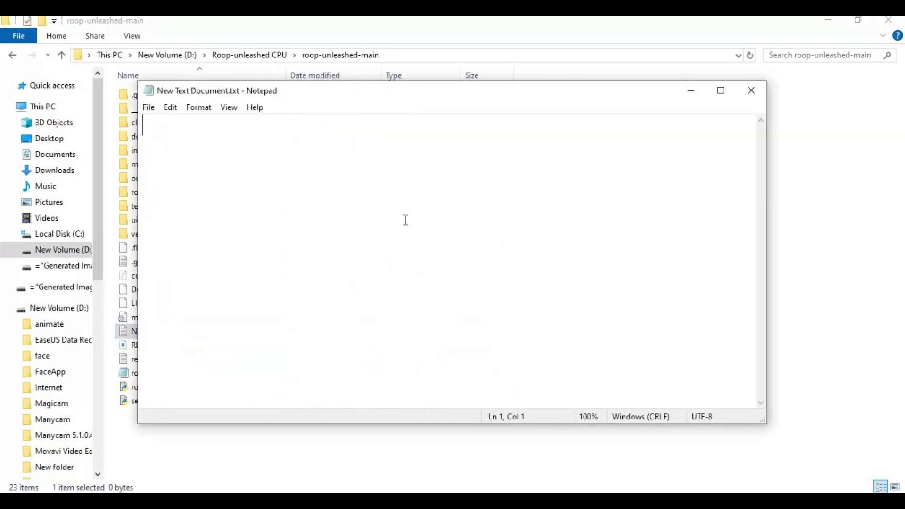
text(@ech)
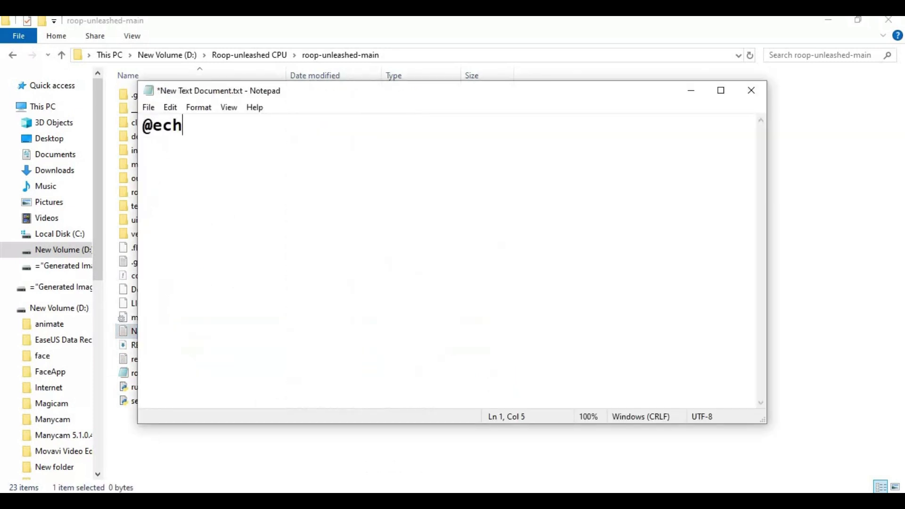
text(o off)
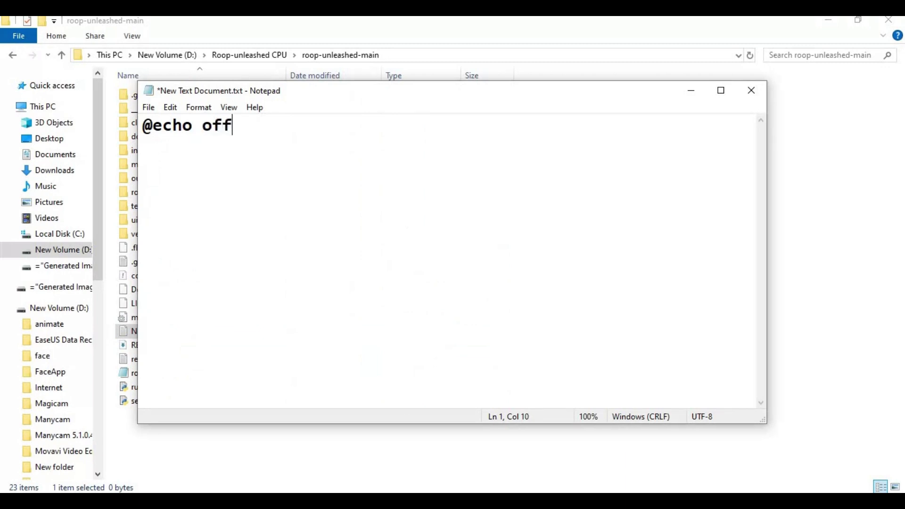
key(Return)
text(cal;l)
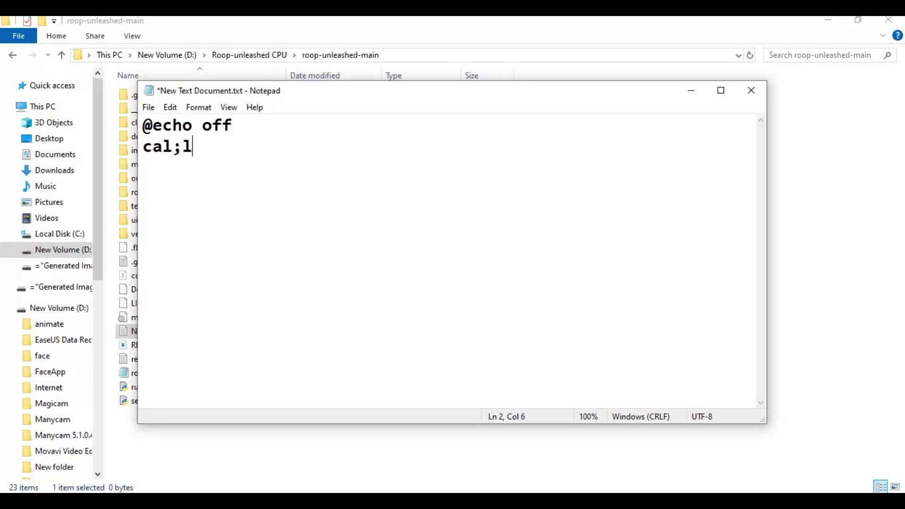
key(BackSpace)
key(BackSpace)
text(l venv)
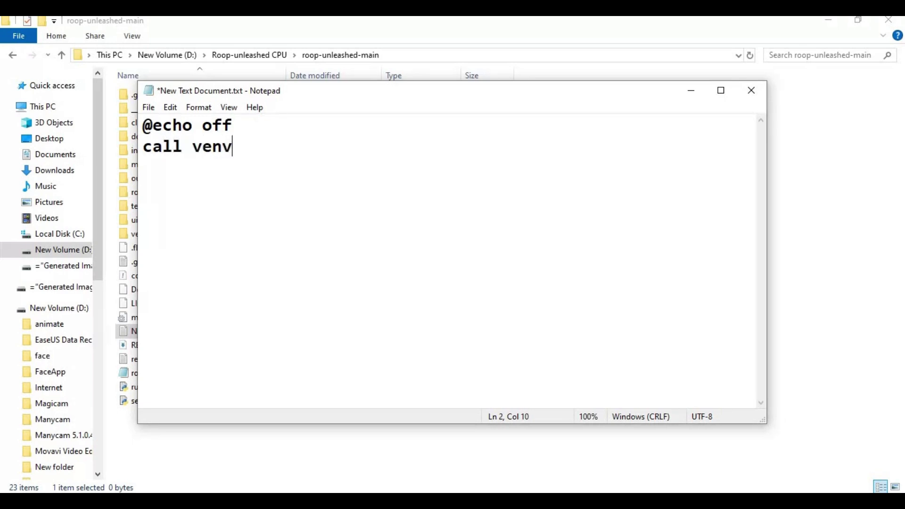
text(\scripts)
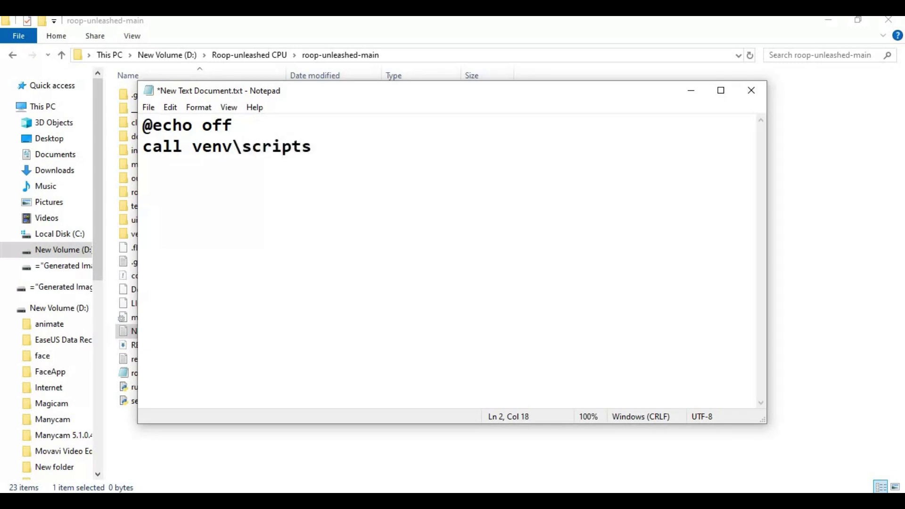
text(\activate )
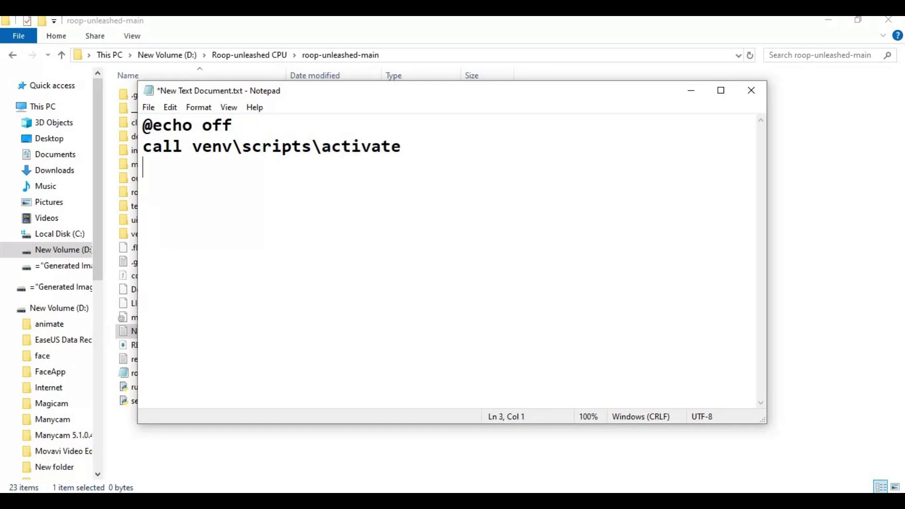
text(pytho)
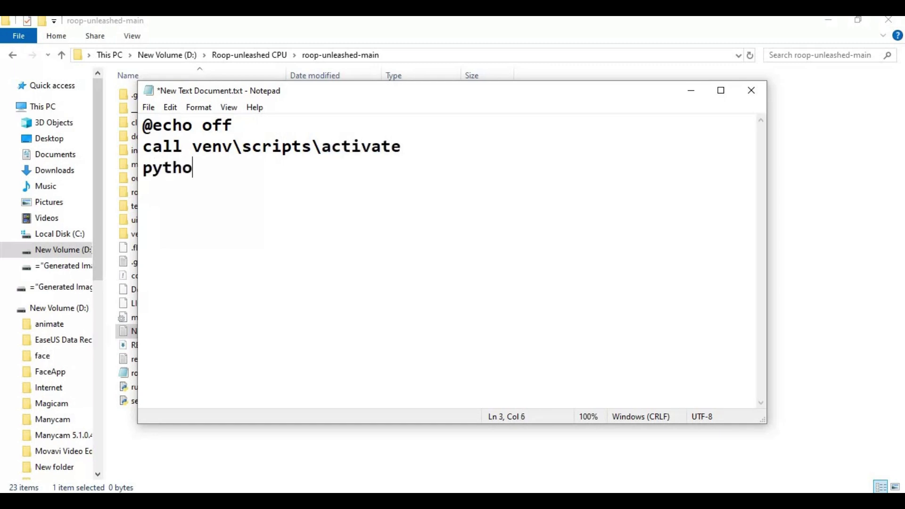
text(n run.py )
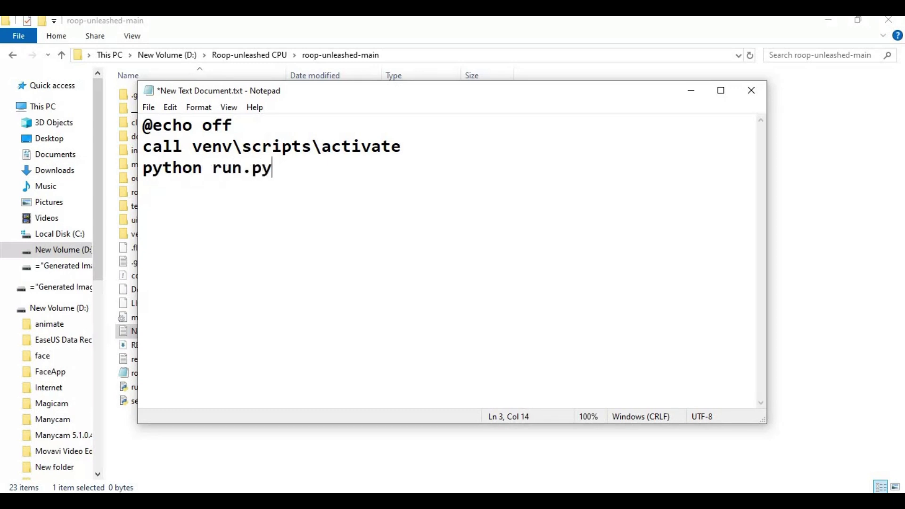
text(pause)
- Save the script as Run.bat, close Notepad, and launch Run.bat
click(149, 107)
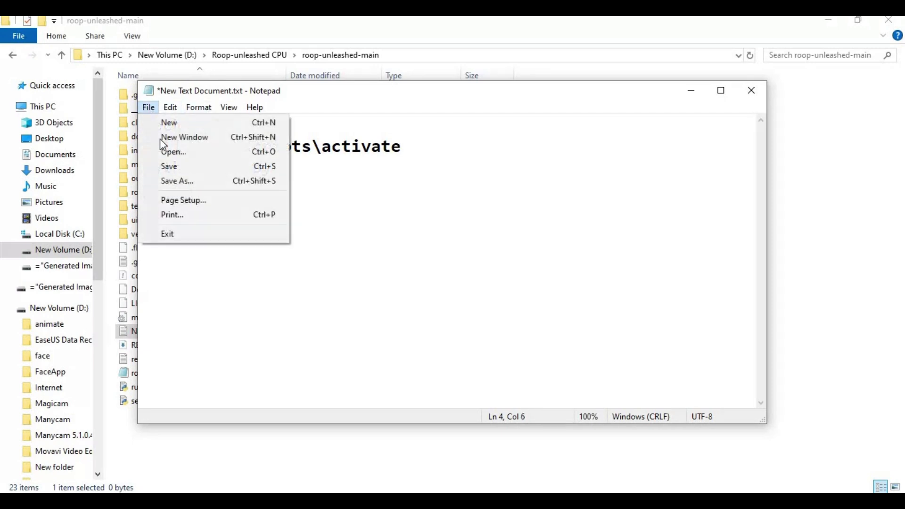
click(181, 182)
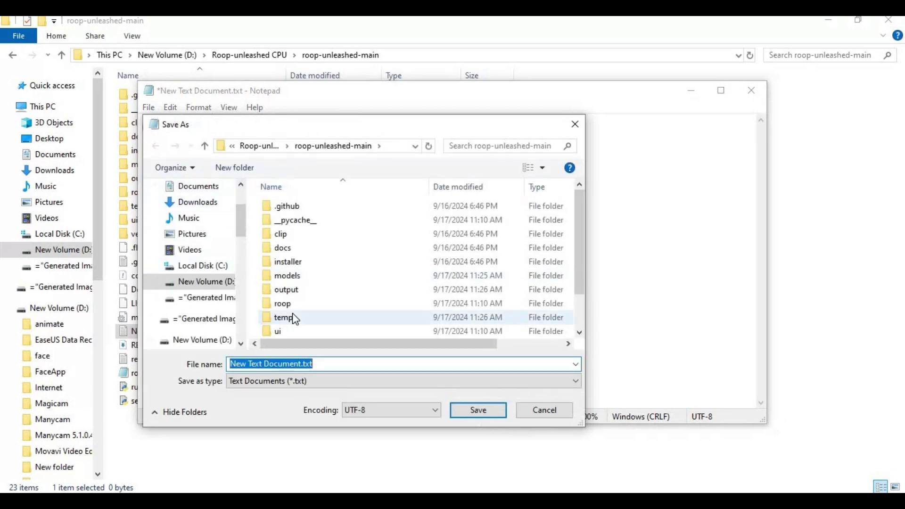
text(Run)
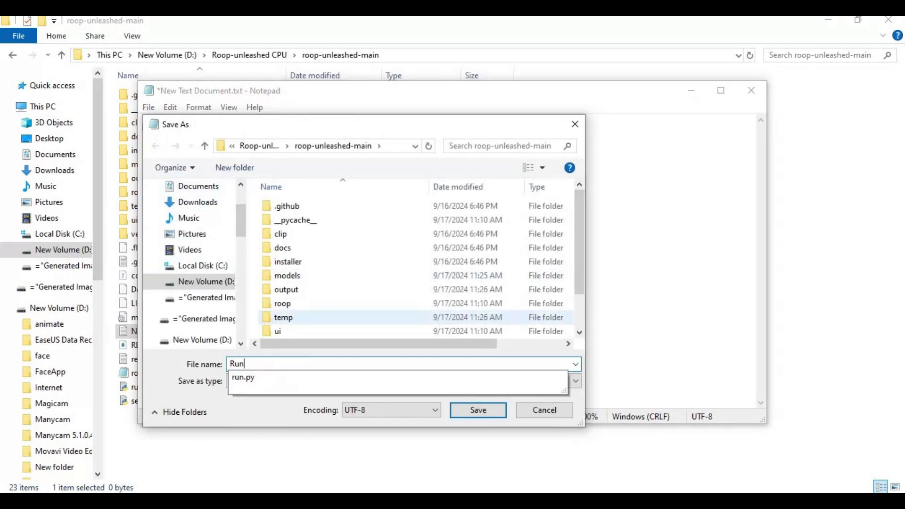
text(.b)
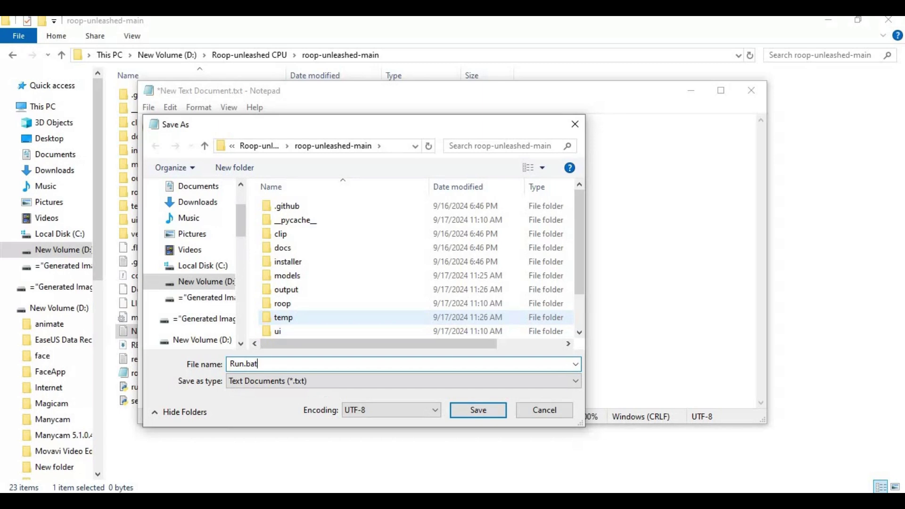
text(at)
click(476, 410)
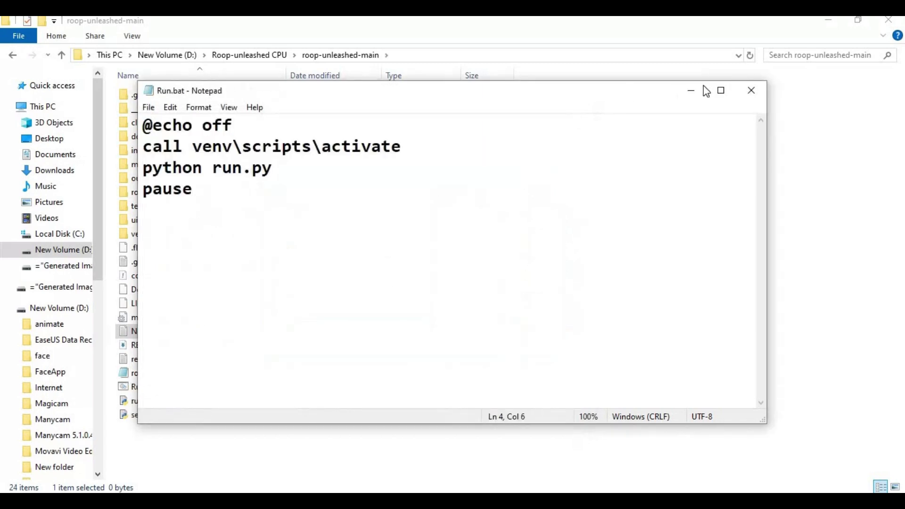
click(751, 90)
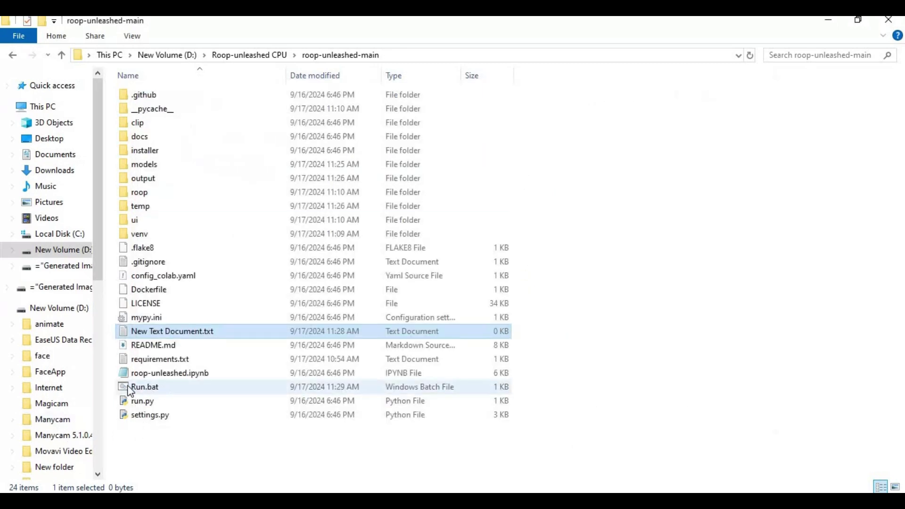
double_click(148, 390)
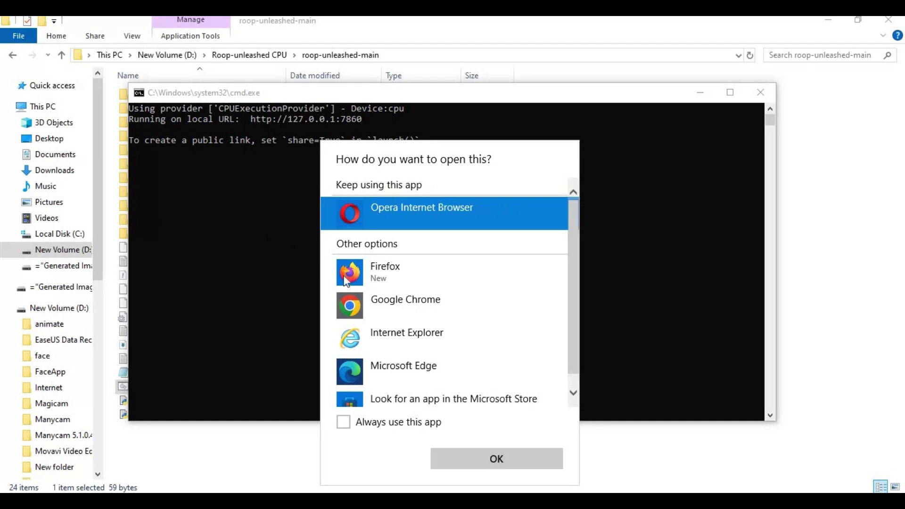
- Choose Firefox to open the roop unleashed link at 127.0.0.1:7860
double_click(368, 273)
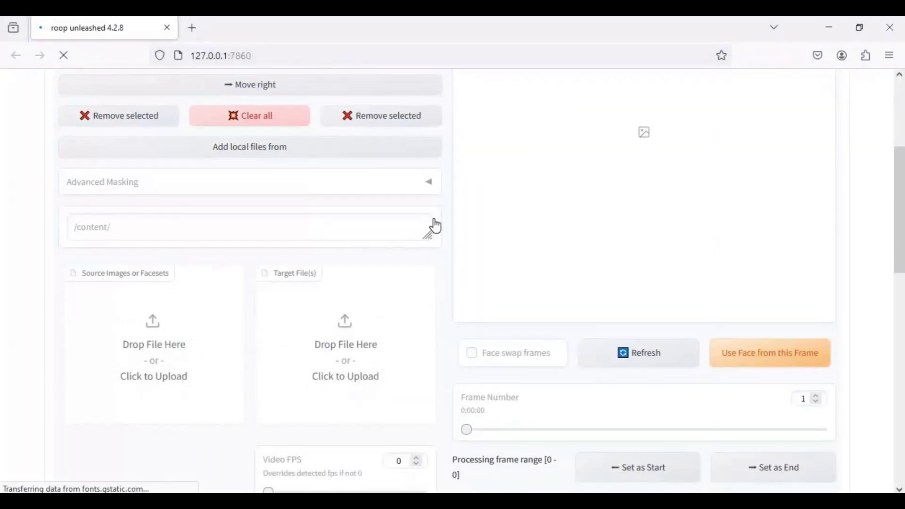
- Upload a face image from Pictures > Screenpresso as the source face and select it in the gallery
scroll(433, 222, up, 15)
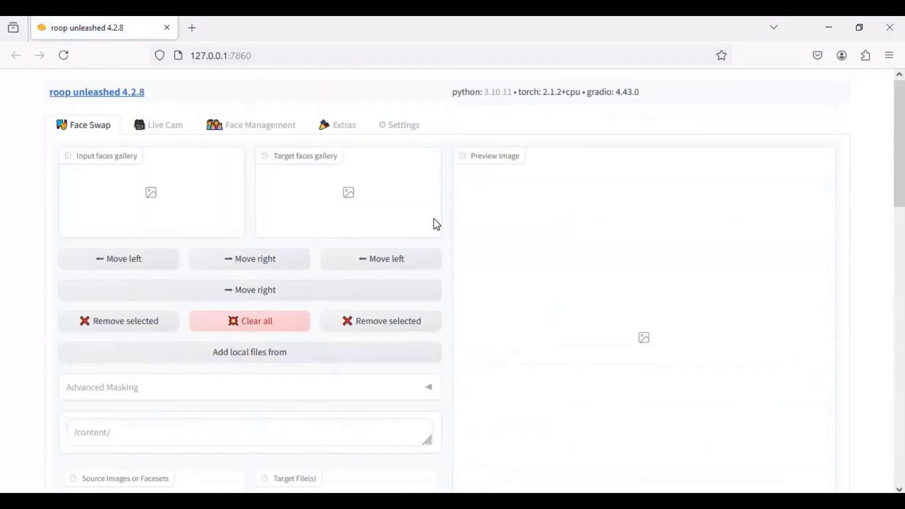
scroll(360, 187, down, 5)
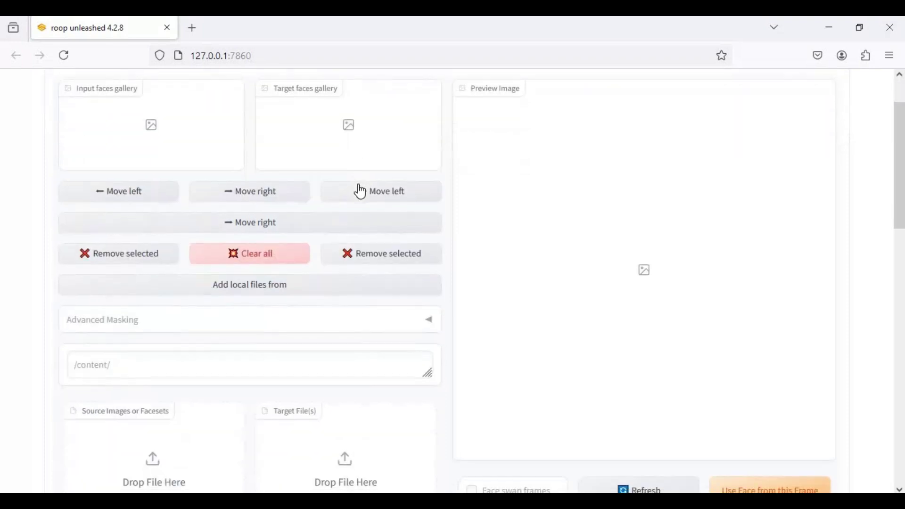
click(155, 285)
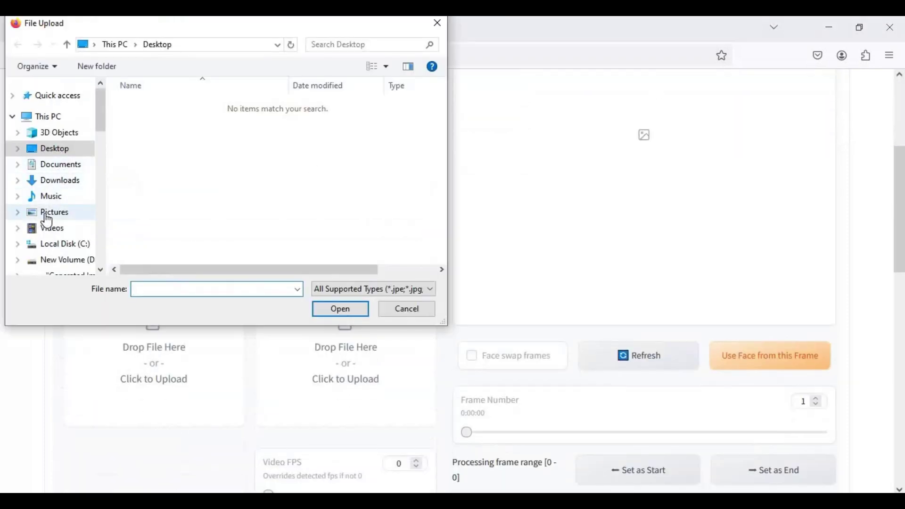
click(45, 214)
double_click(241, 121)
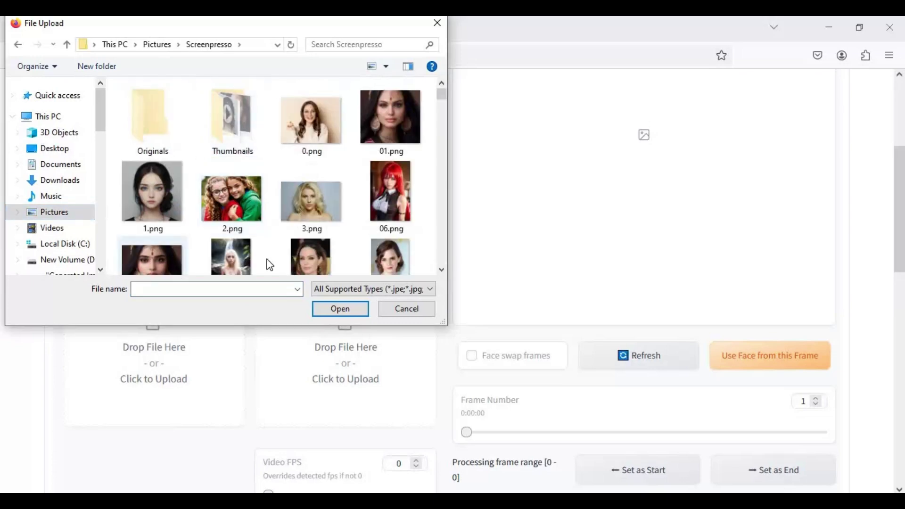
double_click(301, 256)
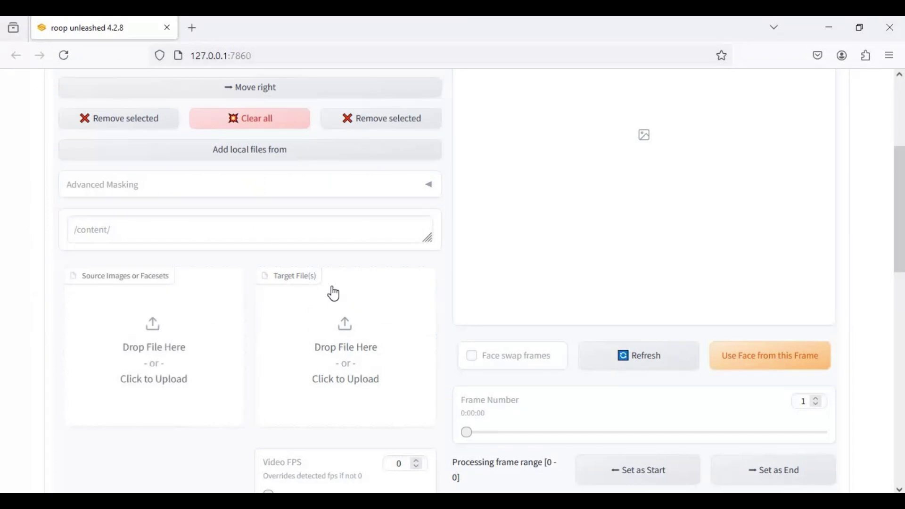
scroll(337, 294, up, 5)
click(105, 213)
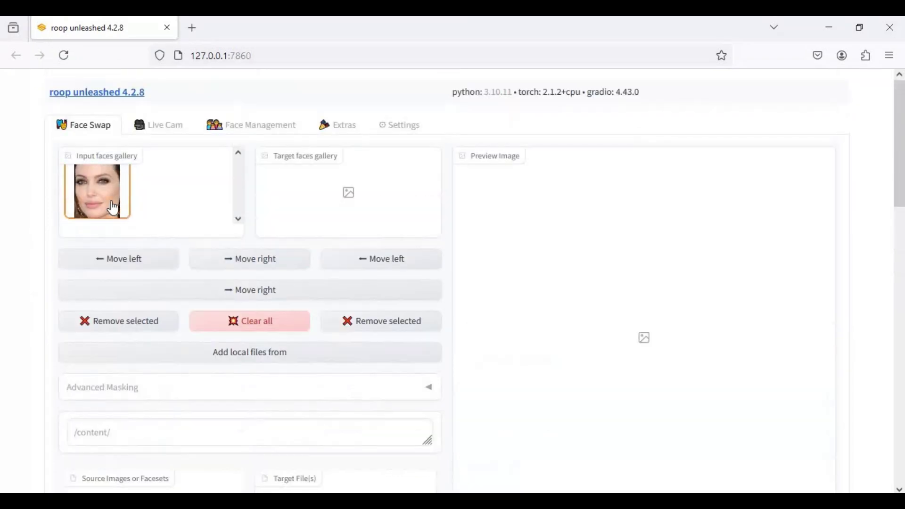
- Begin choosing a target file from the Downloads folder
scroll(219, 264, down, 5)
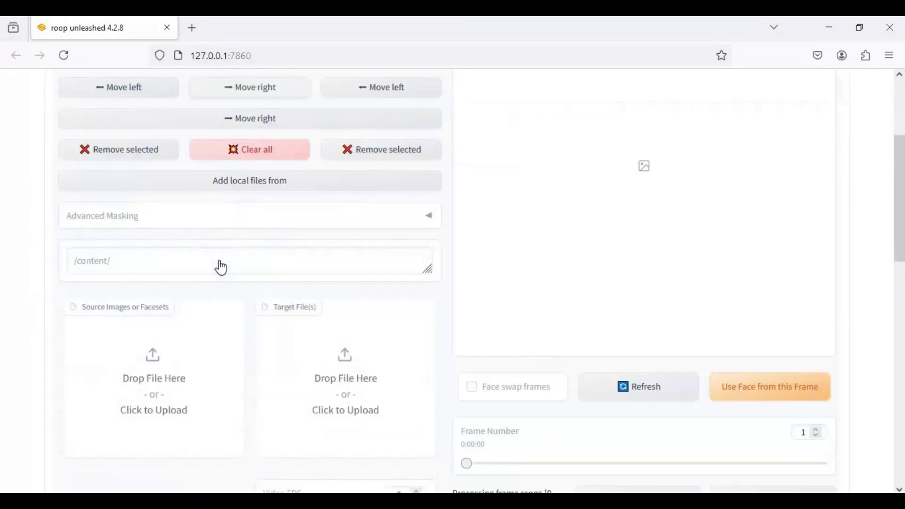
click(339, 284)
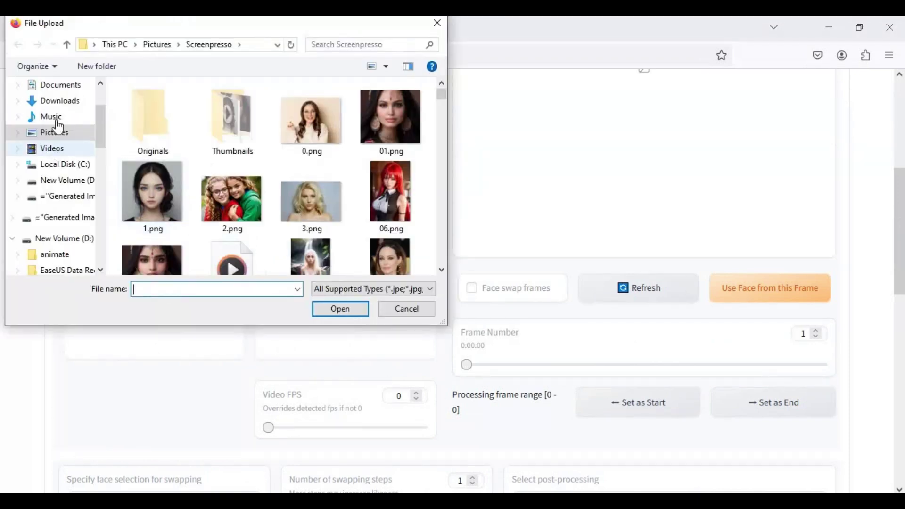
click(44, 106)
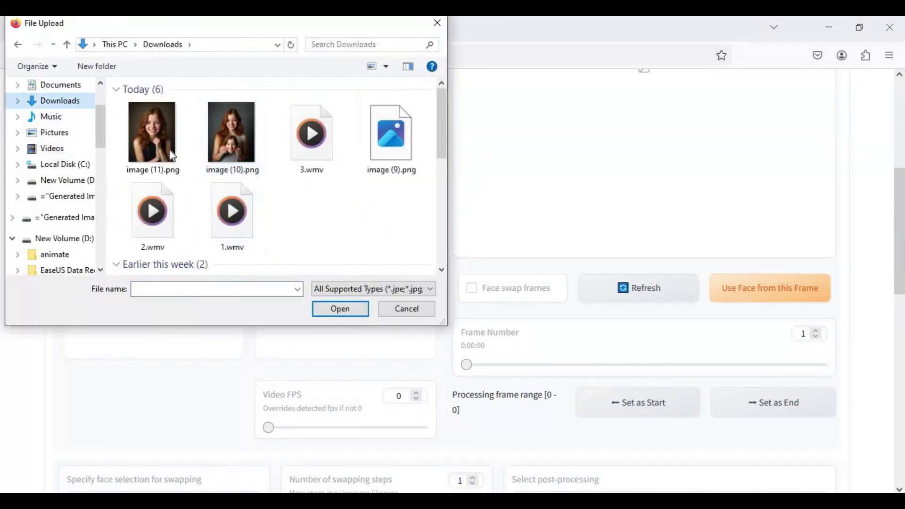
- Load image (11).png as target, use its face, select the input face, and enable Face swap frames
double_click(157, 140)
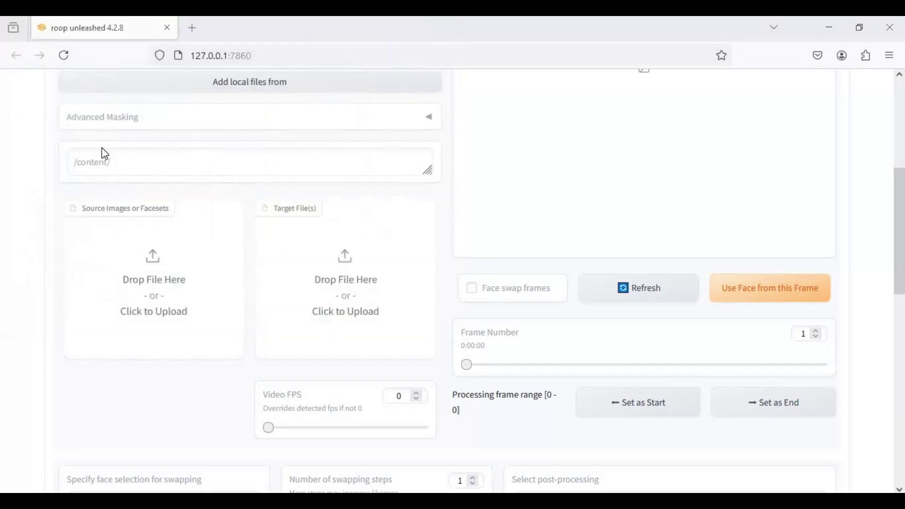
scroll(414, 333, up, 5)
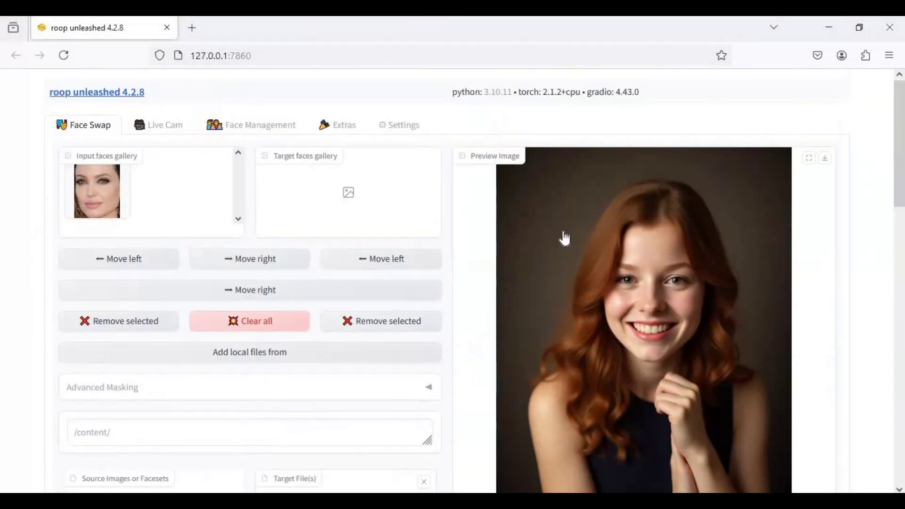
scroll(561, 238, down, 4)
click(737, 359)
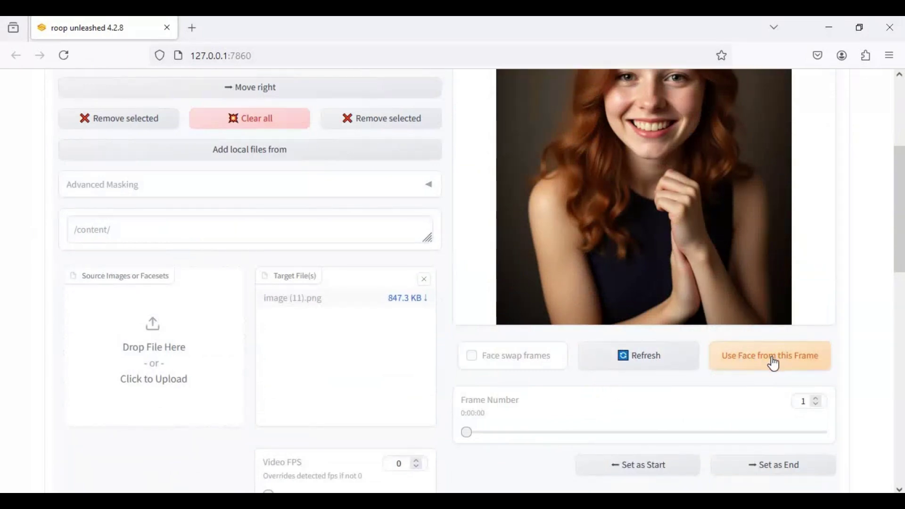
scroll(305, 251, up, 5)
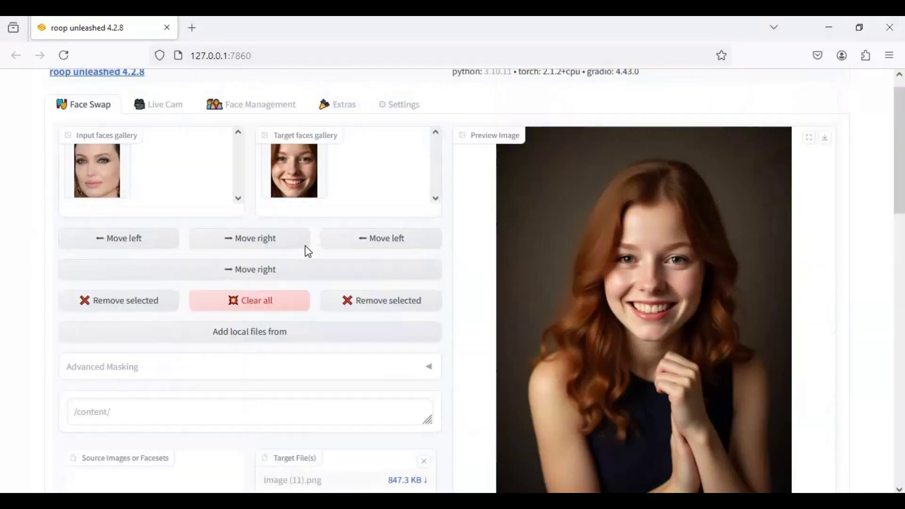
click(111, 205)
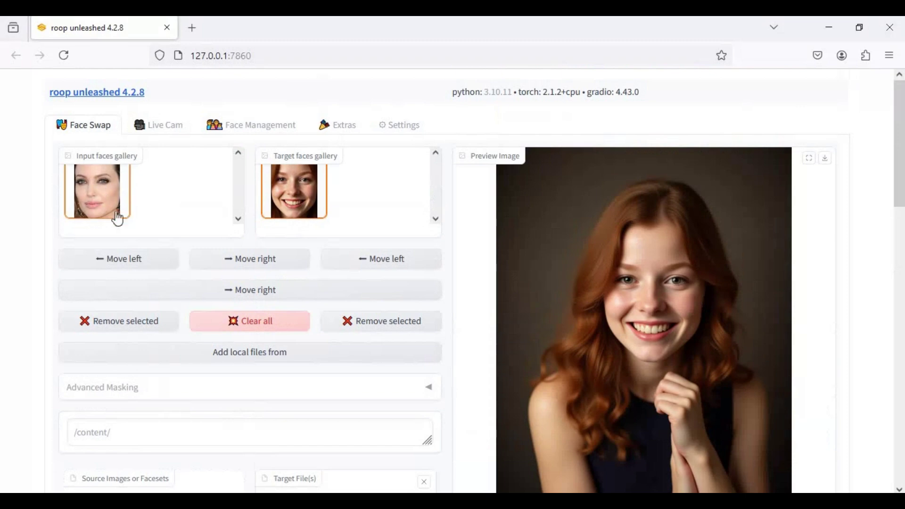
scroll(387, 306, down, 4)
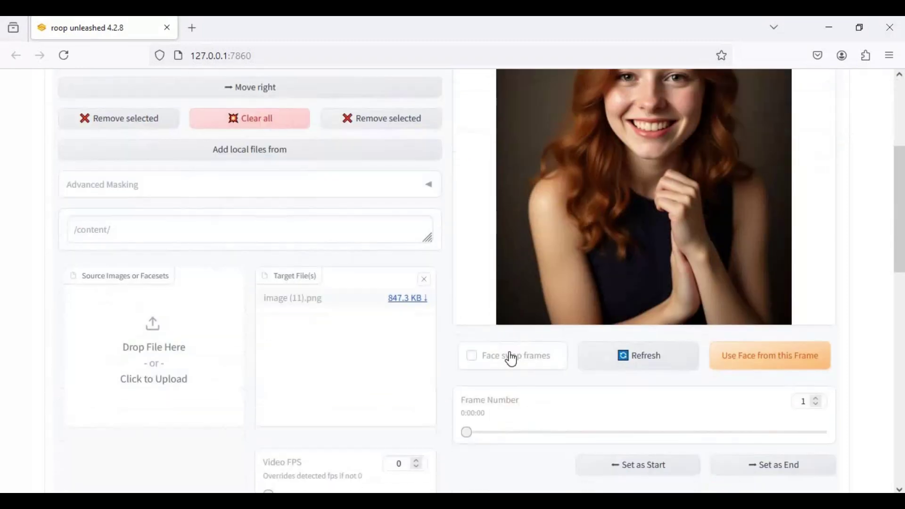
click(466, 363)
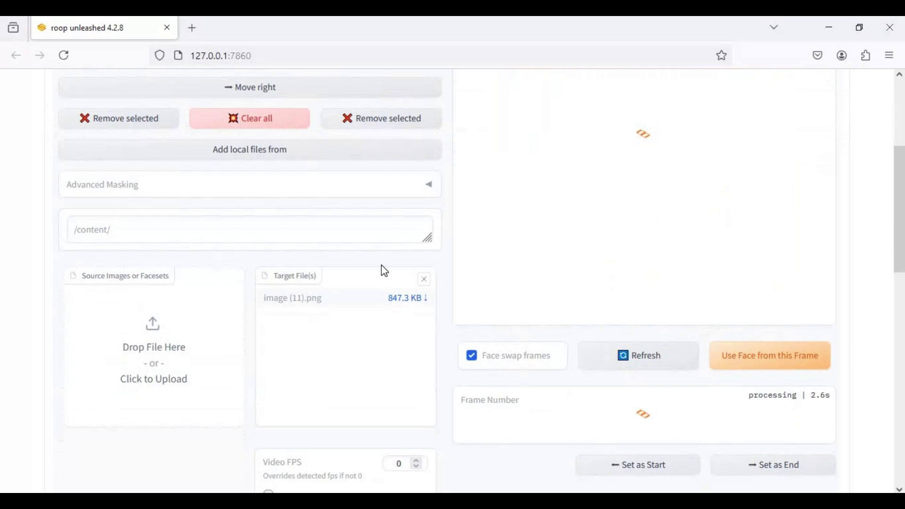
- Choose Restoreformer++ post-processing and 512px subsample upscale, then start the face swap
scroll(387, 271, up, 3)
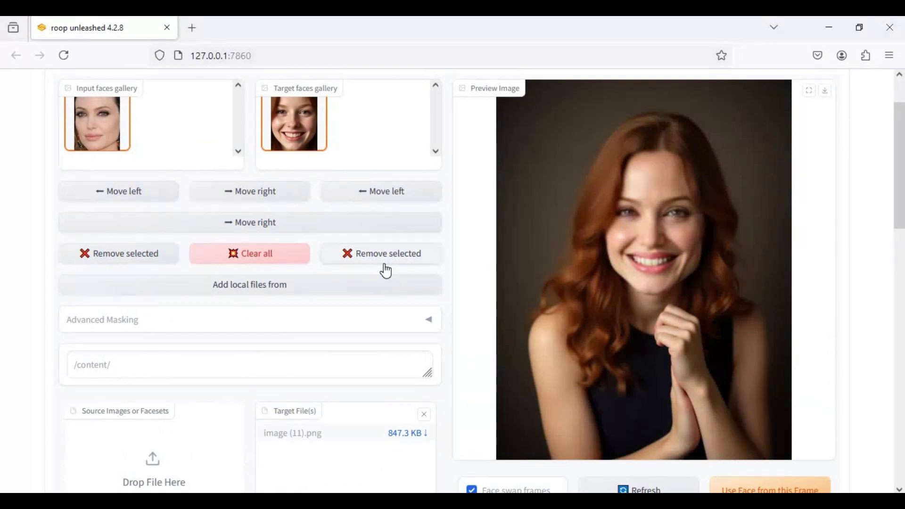
scroll(387, 272, down, 7)
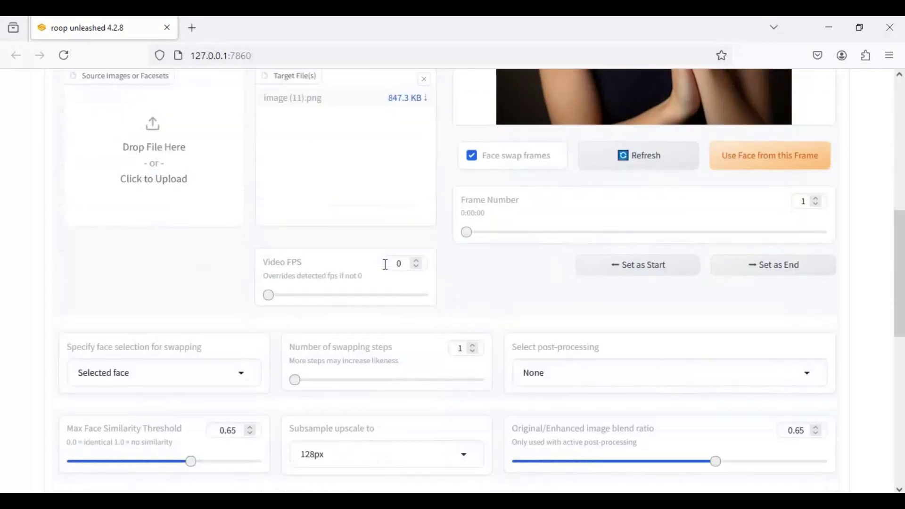
click(571, 369)
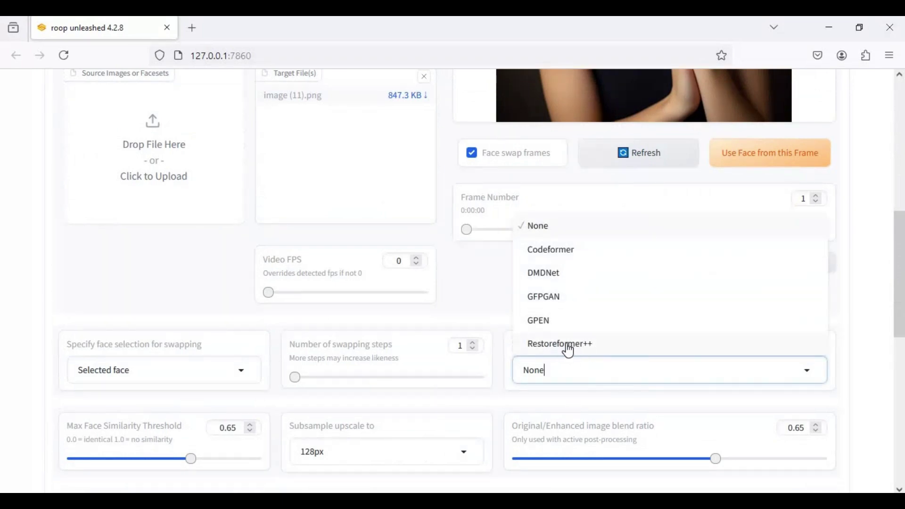
click(569, 343)
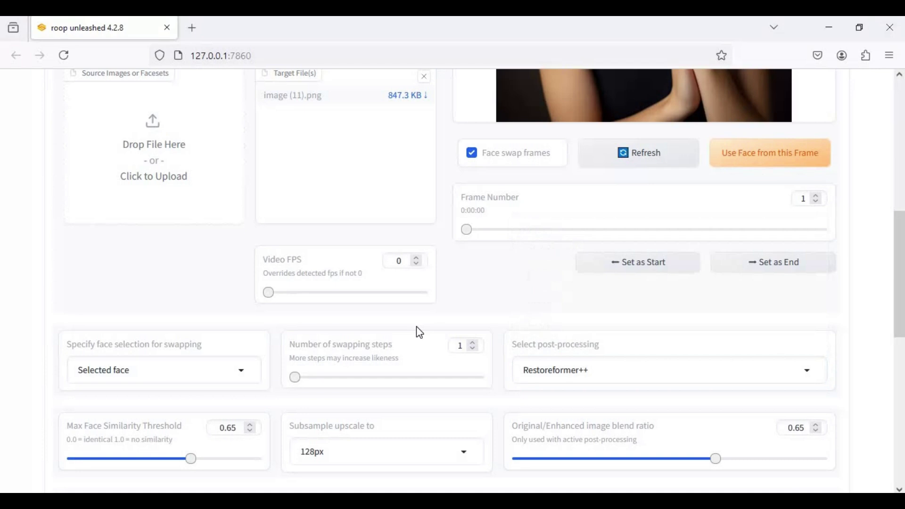
scroll(304, 356, down, 3)
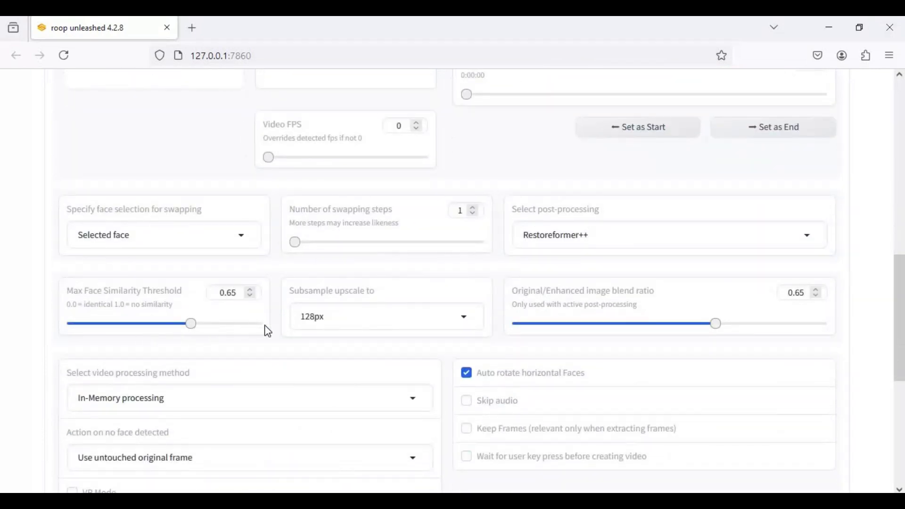
click(340, 316)
click(335, 289)
scroll(286, 283, down, 5)
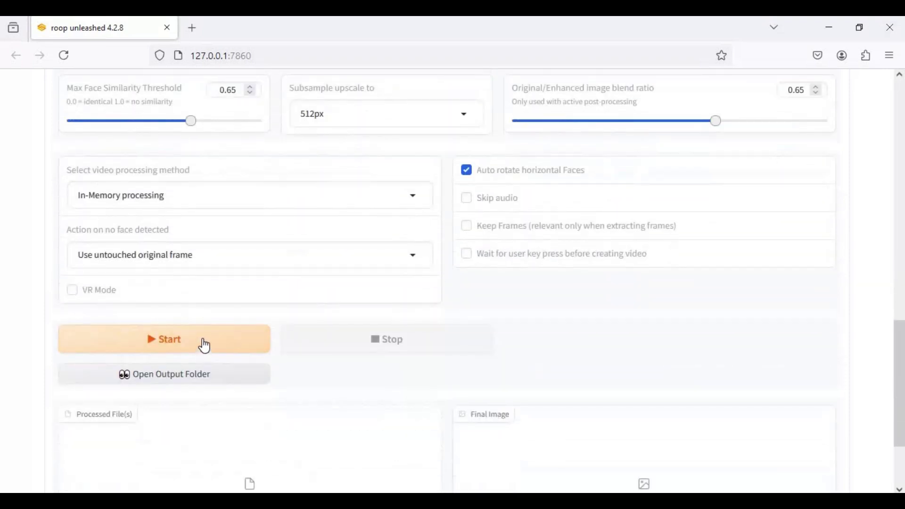
click(205, 346)
- Scroll through the Final Image output to review the finished swapped portrait 11_11-30-38.png
scroll(451, 323, down, 3)
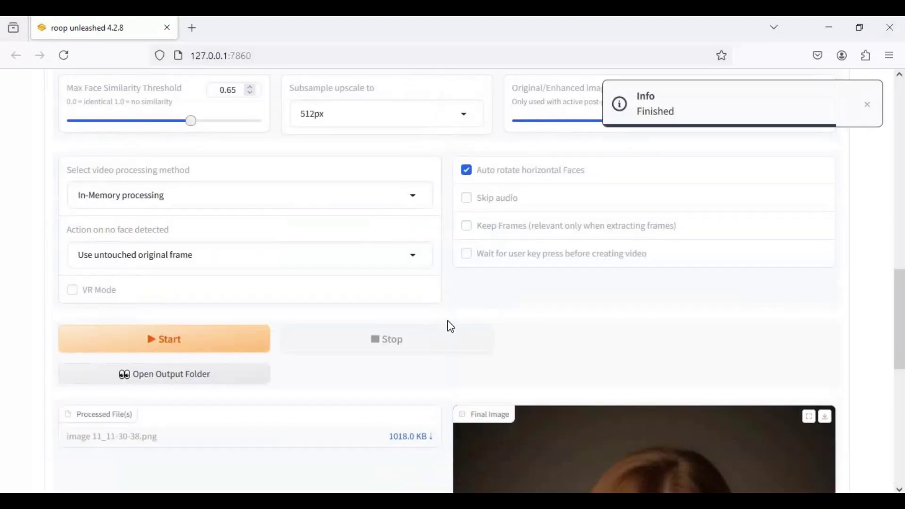
scroll(460, 327, down, 5)
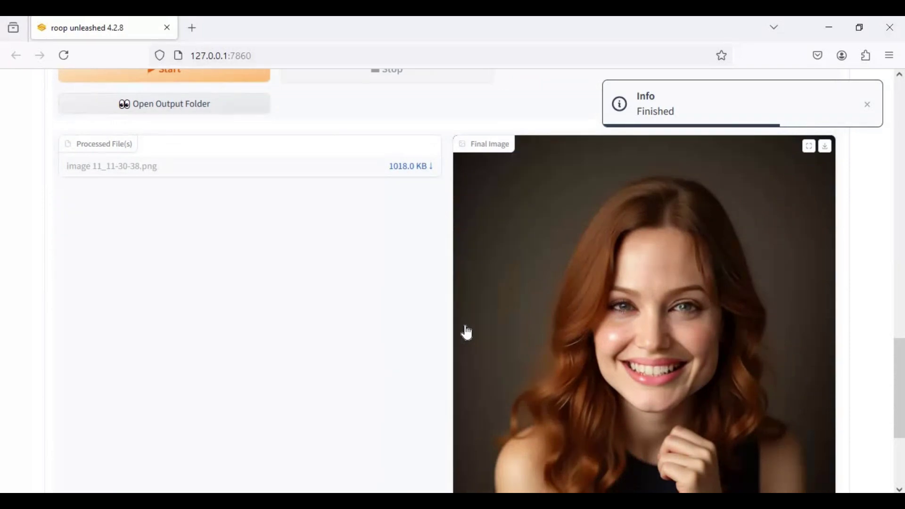
scroll(466, 333, down, 4)
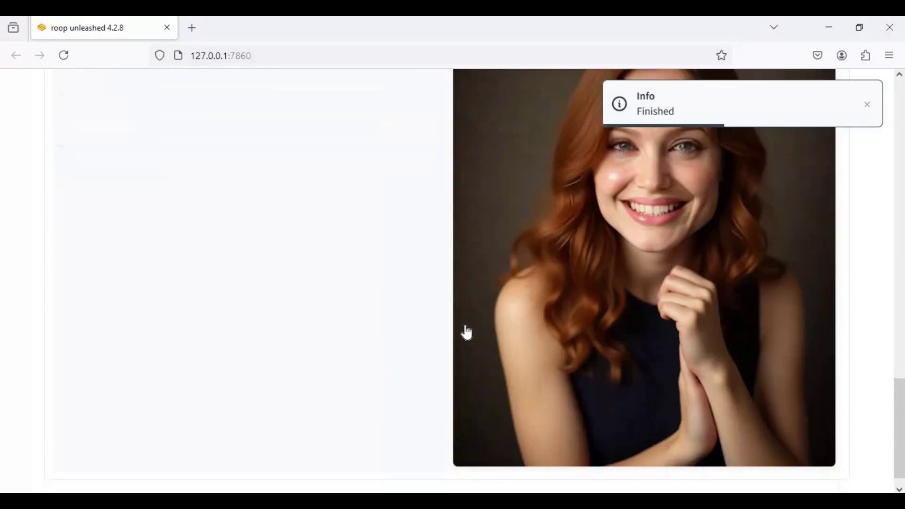
scroll(467, 332, up, 4)
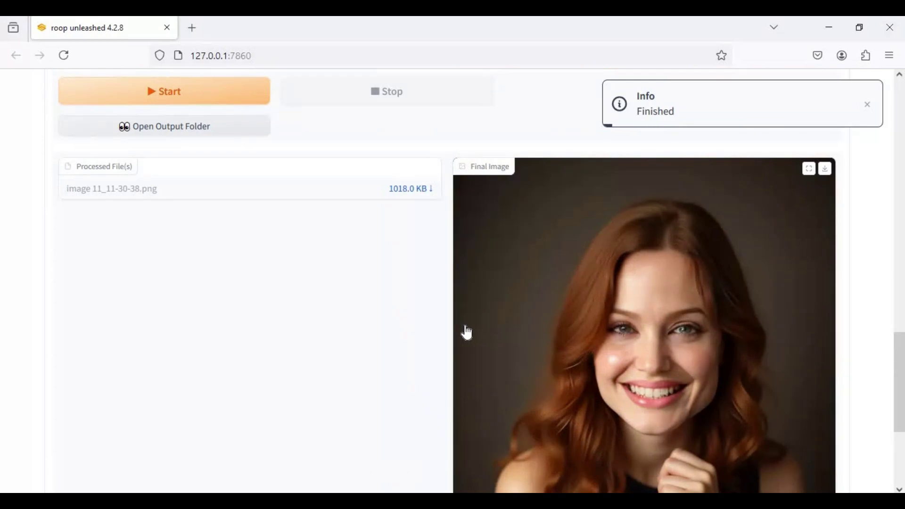
scroll(467, 332, up, 12)
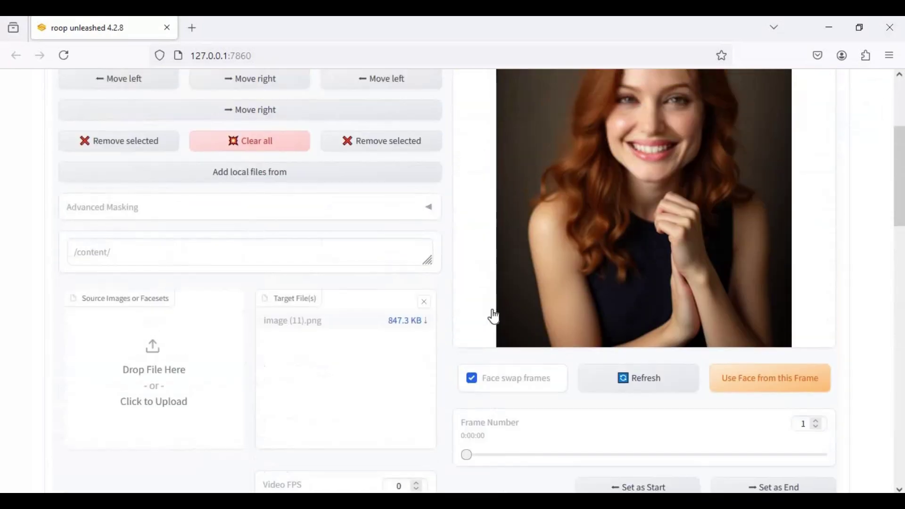
scroll(493, 316, up, 4)
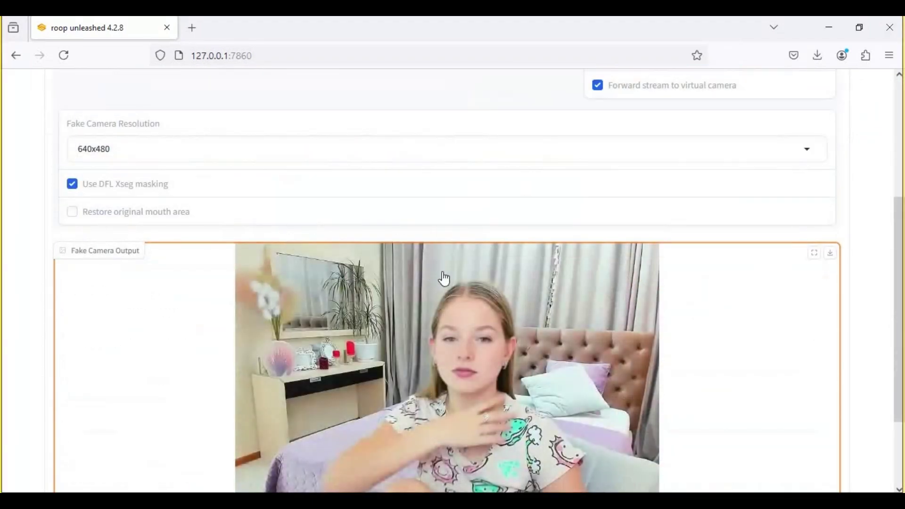
- Stop and restart the live cam, check the Fake Camera Output, and bring up OBS
scroll(444, 279, down, 2)
scroll(360, 231, up, 6)
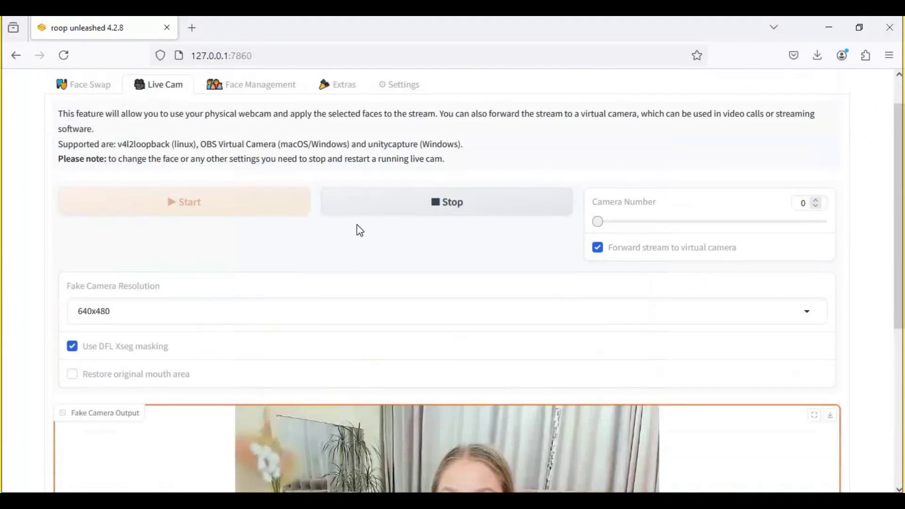
click(459, 207)
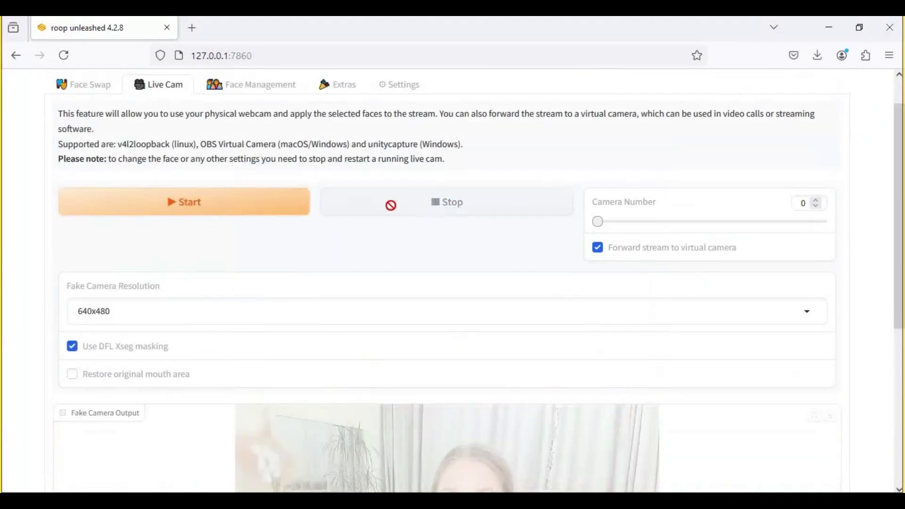
click(215, 211)
scroll(291, 232, down, 3)
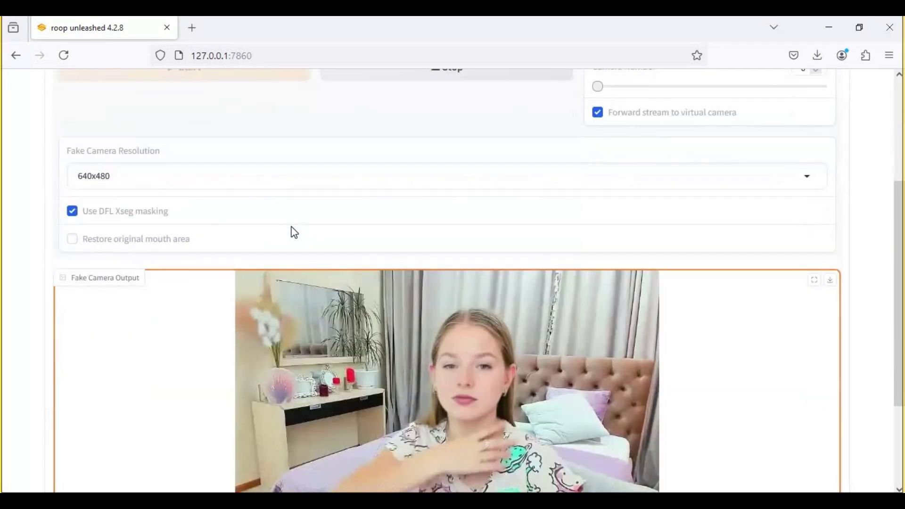
scroll(294, 232, down, 3)
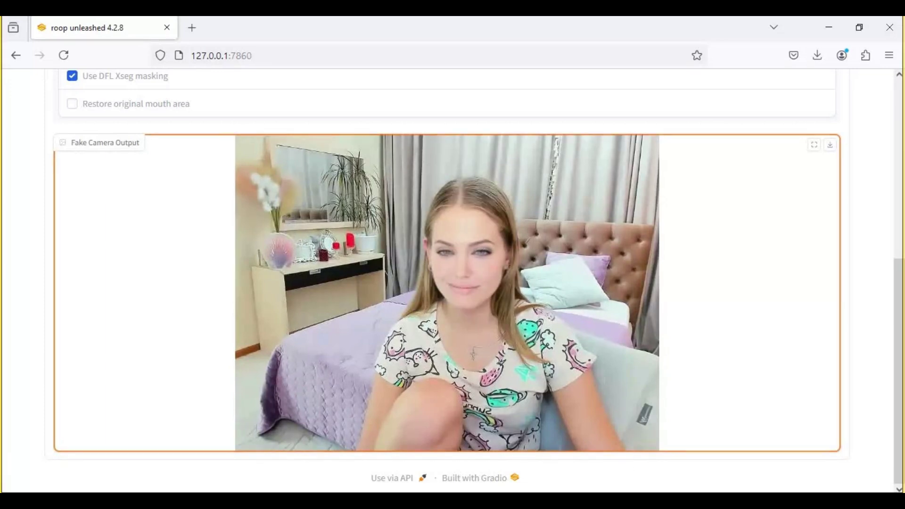
click(596, 445)
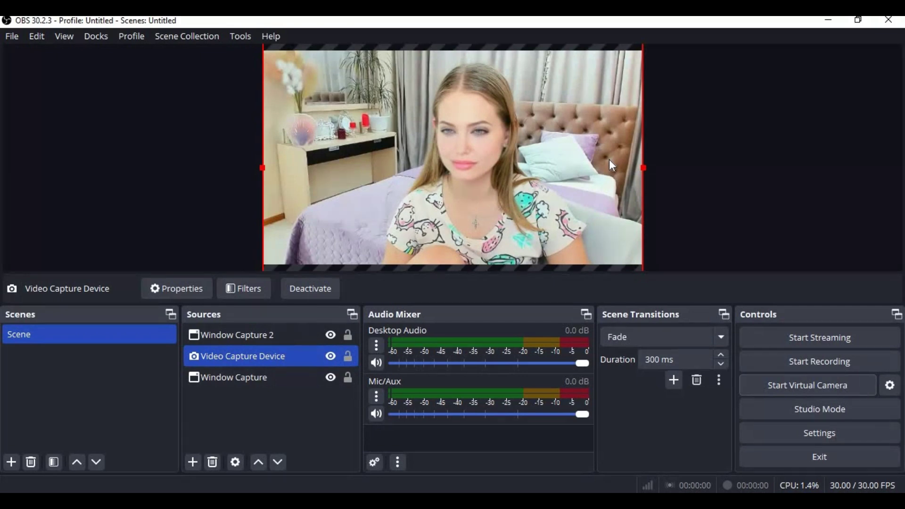
- Hide OBS and switch to roop unleashed's Extras tab
click(830, 21)
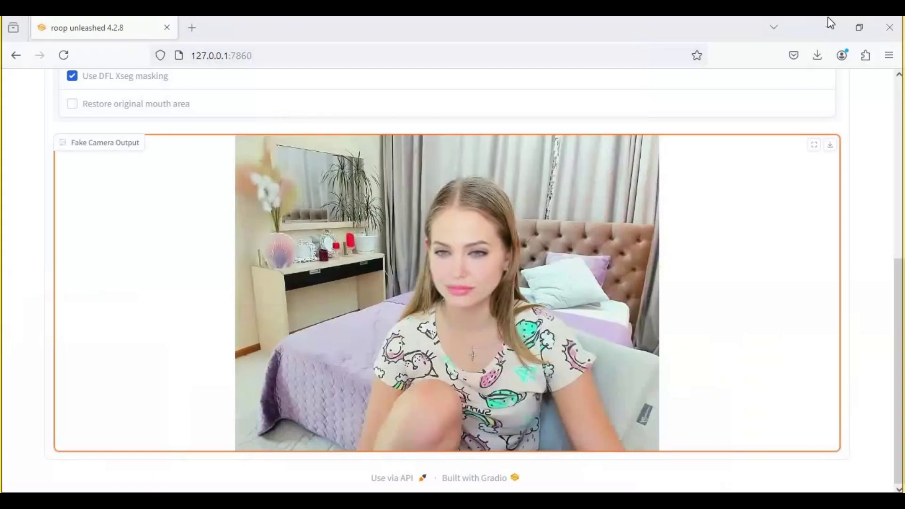
scroll(502, 296, up, 6)
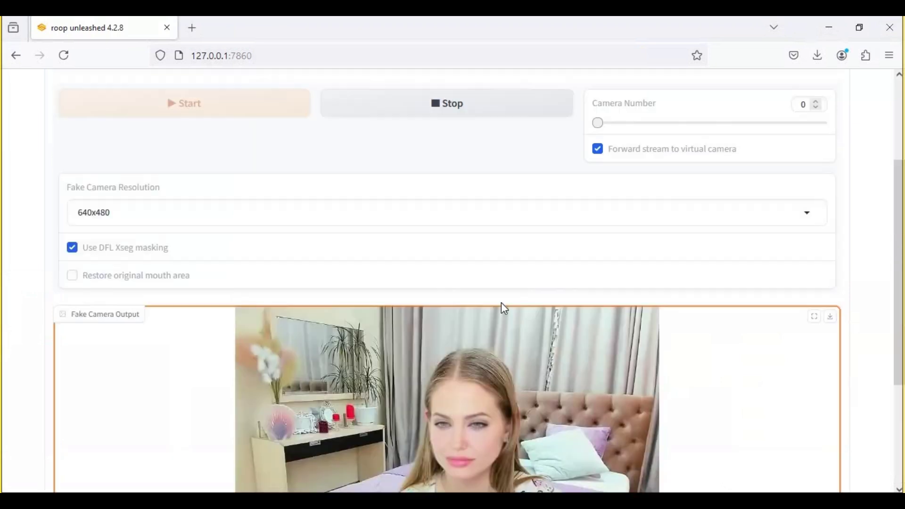
click(354, 128)
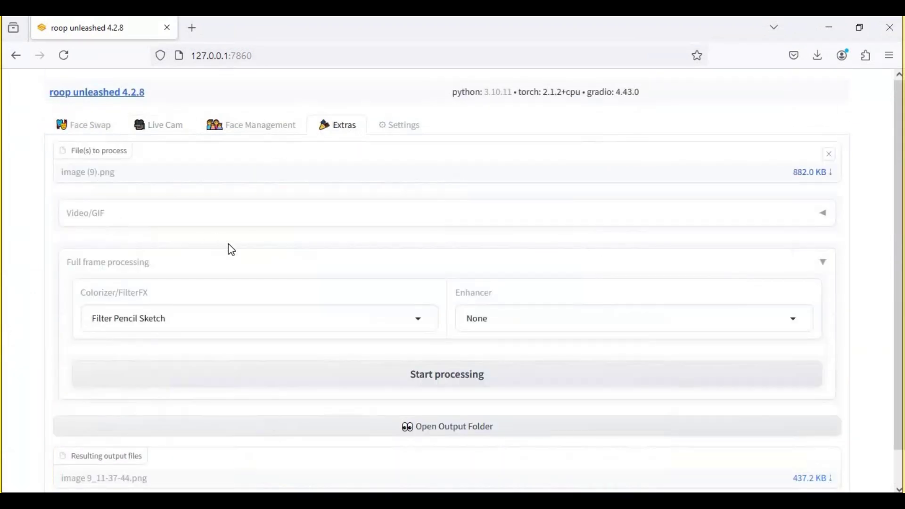
- Replace image (9).png with 9_11-37-01.png from Downloads as the file to process
click(830, 157)
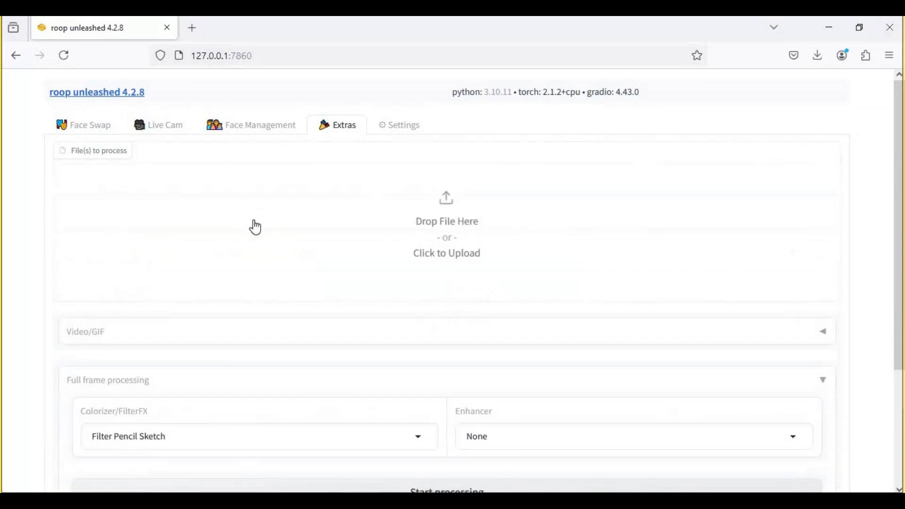
click(448, 231)
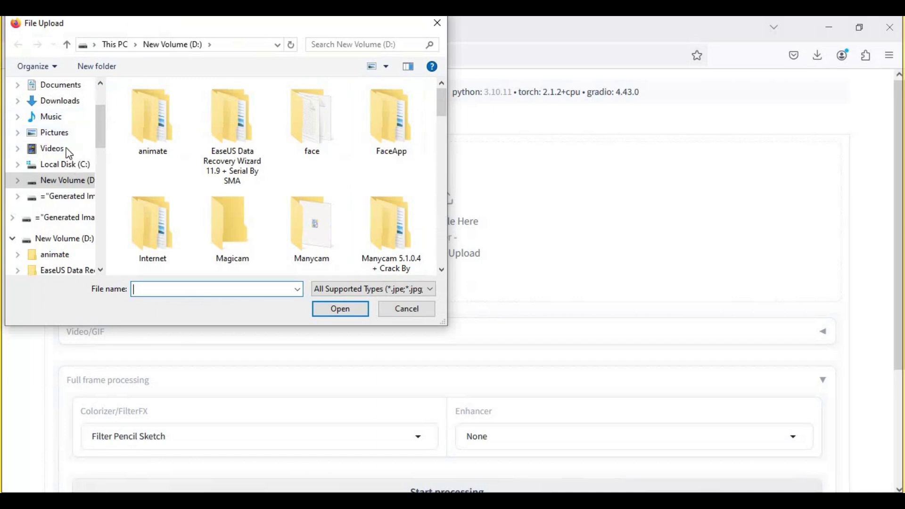
click(52, 101)
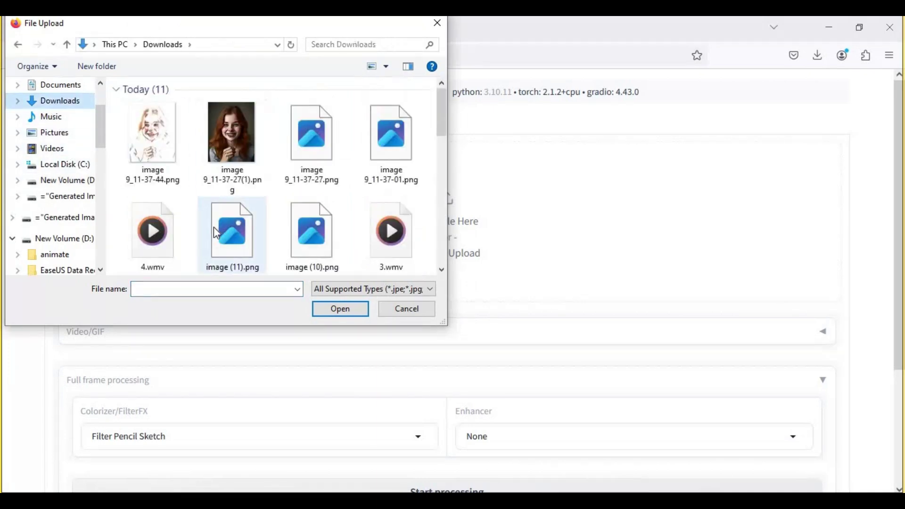
scroll(370, 174, down, 2)
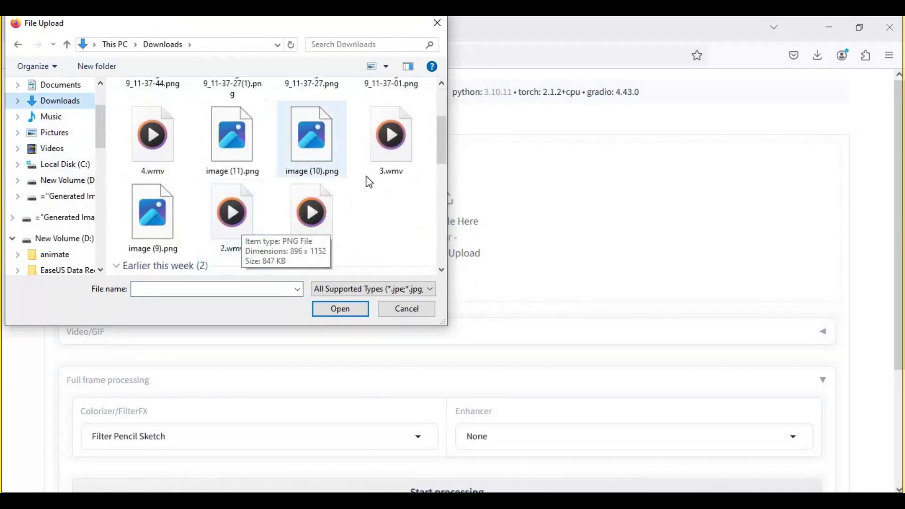
scroll(368, 181, up, 2)
double_click(398, 132)
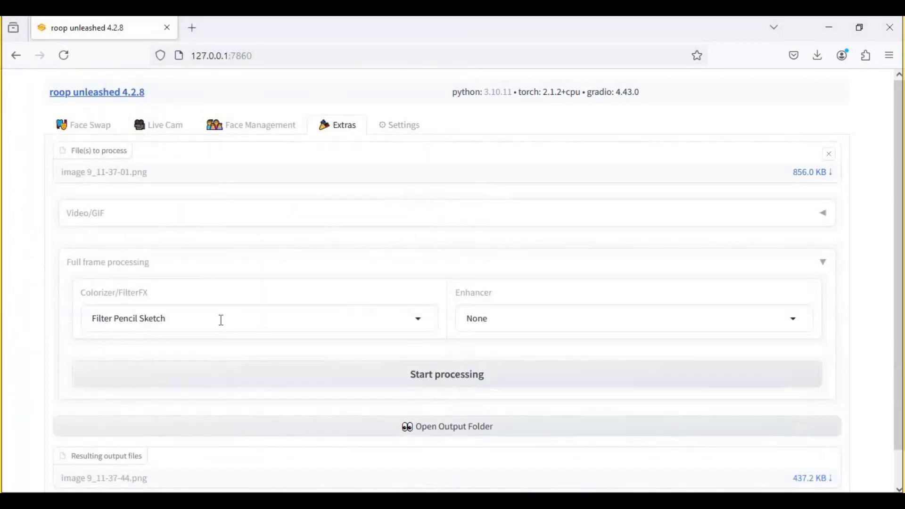
- Run Filter Cartoon on the image and download the output 9_11-37-01_11-43-37.png
click(222, 318)
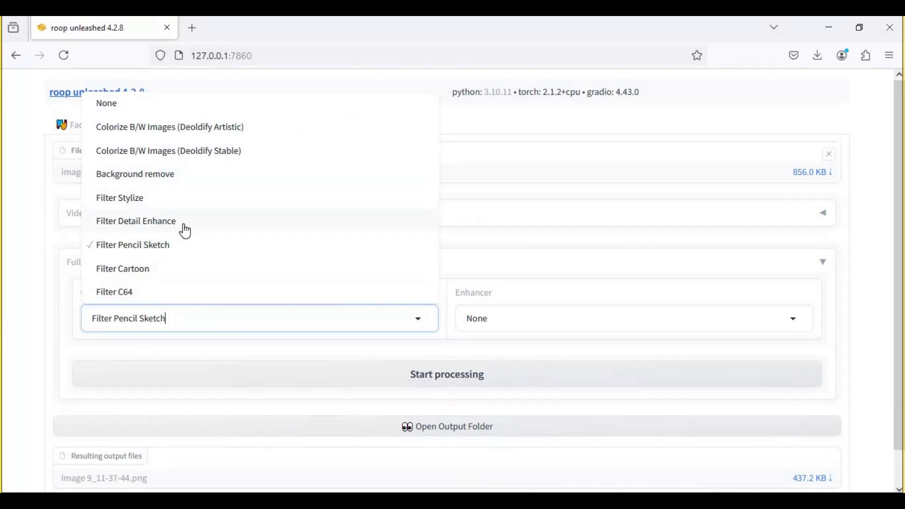
click(125, 271)
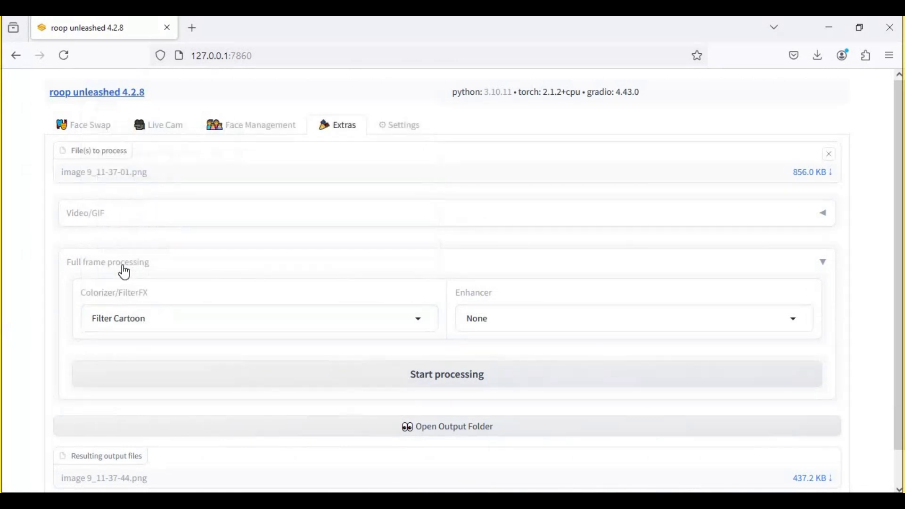
click(405, 374)
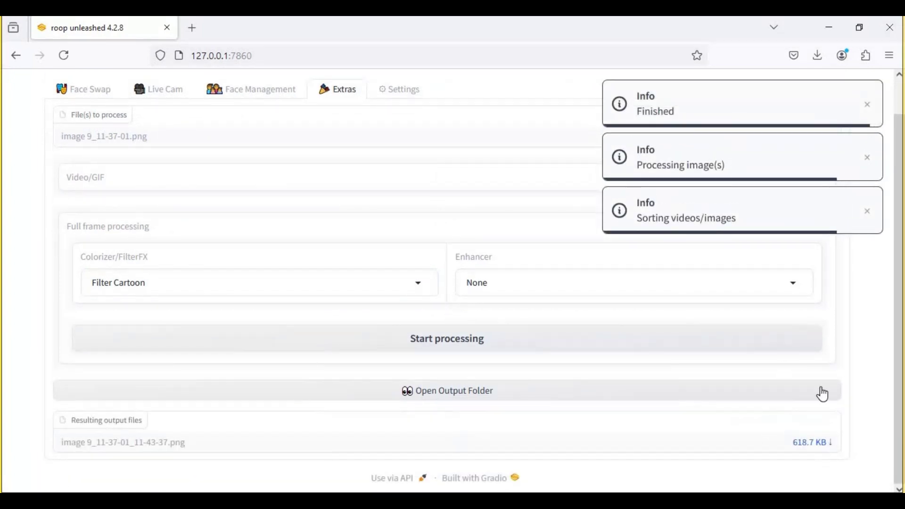
click(809, 444)
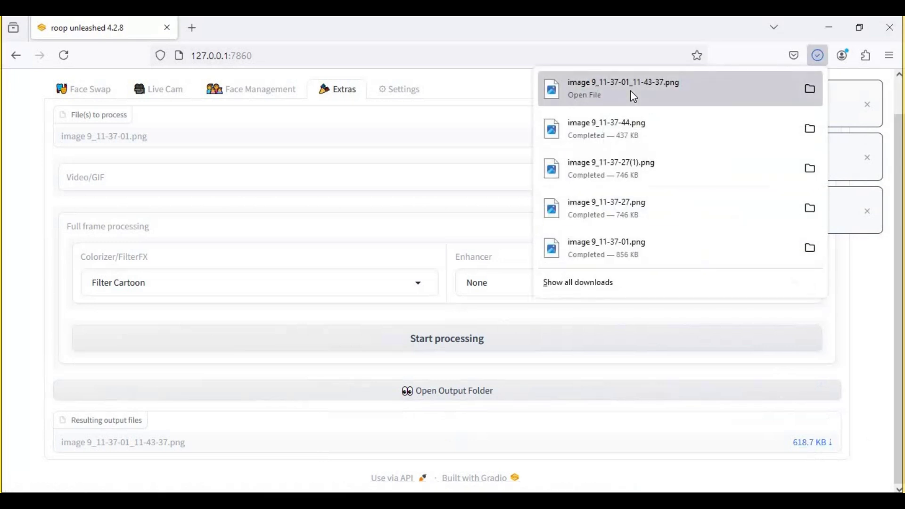